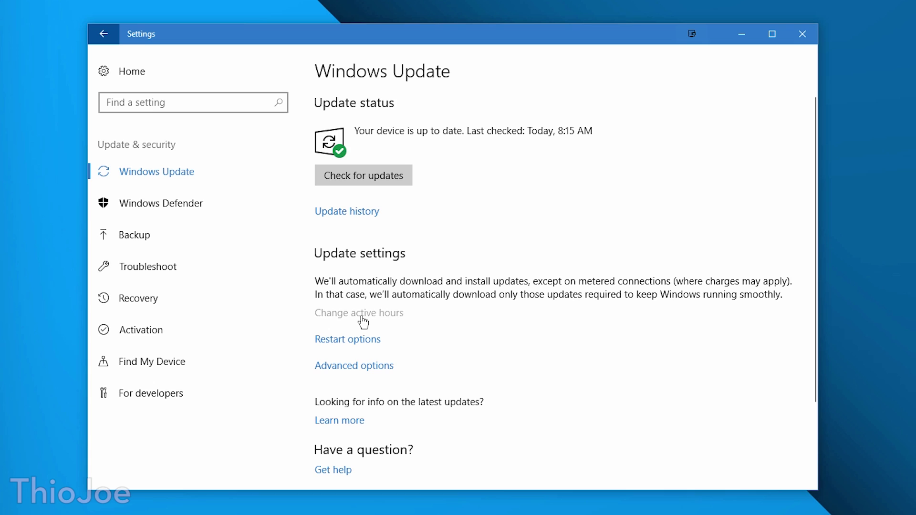
# Open the Change active hours dialog, which shows 7:00 AM to 1:00 AM.
pyautogui.click(361, 316)
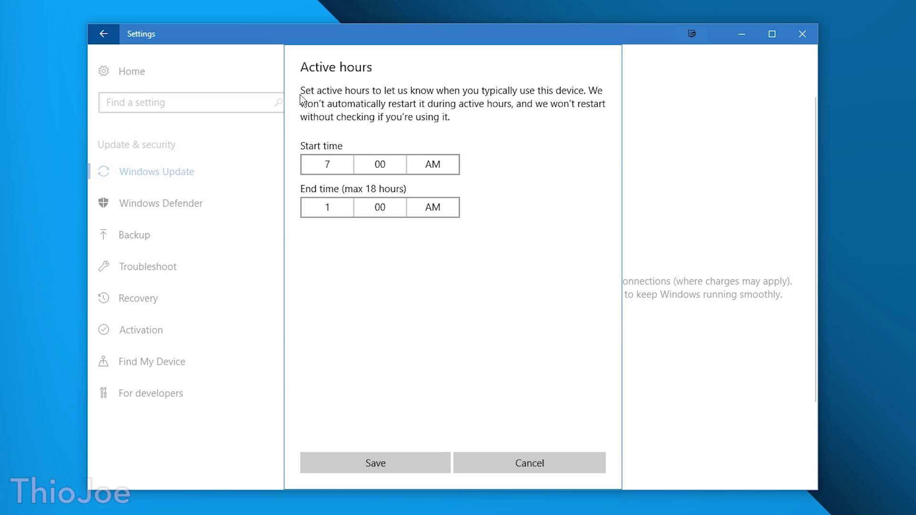
# Keep the start time at 7:00 AM and try 2:00 AM as the active hours end time.
pyautogui.moveTo(304, 91); pyautogui.dragTo(553, 113)
pyautogui.click(553, 113)
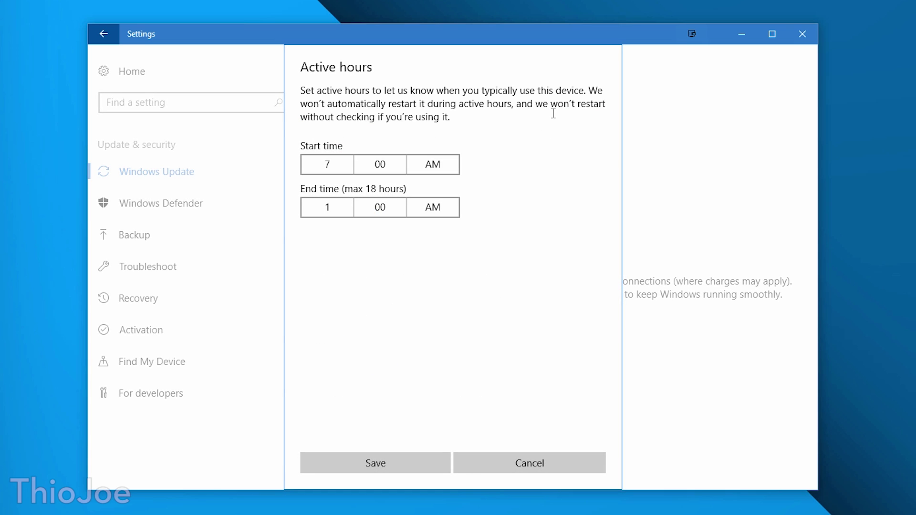
pyautogui.click(339, 168)
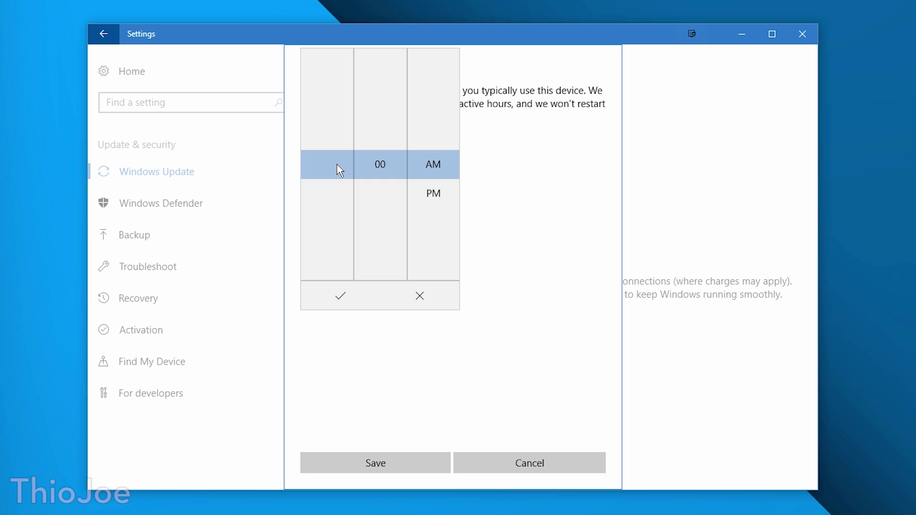
pyautogui.click(353, 166)
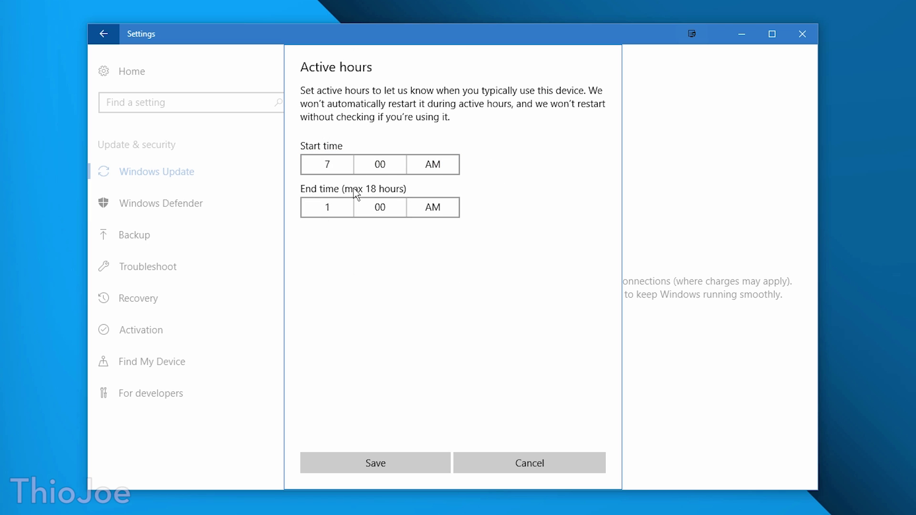
pyautogui.click(330, 210)
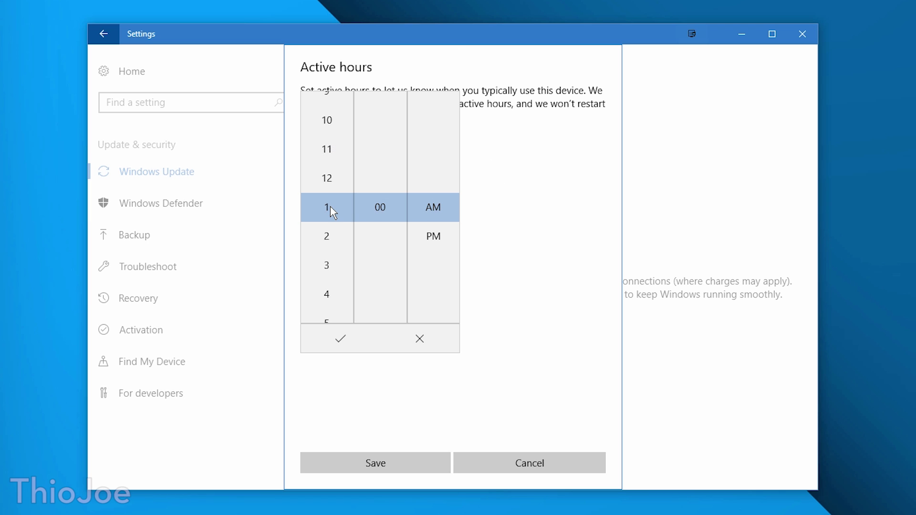
pyautogui.click(329, 234)
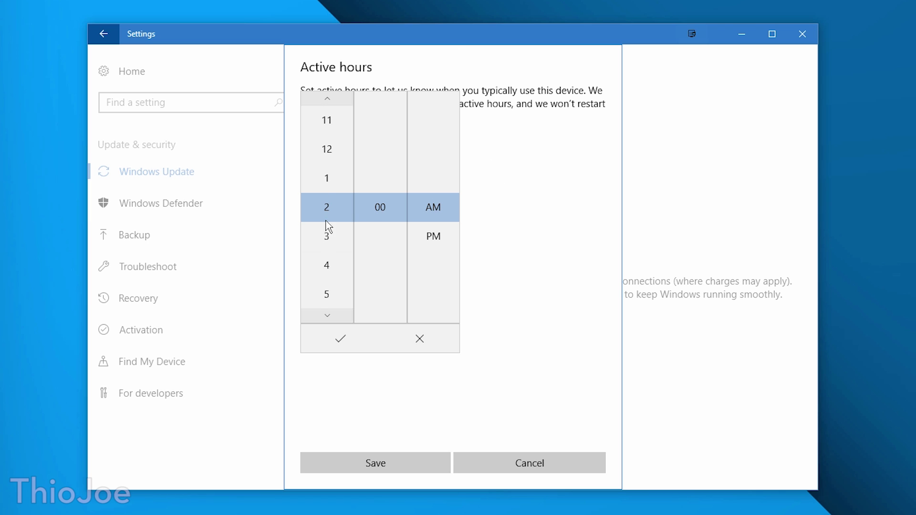
pyautogui.click(340, 337)
# After the 18-hour warning, set the end time back to 1:00 AM and save the active hours.
pyautogui.moveTo(354, 244); pyautogui.dragTo(470, 239)
pyautogui.click(470, 238)
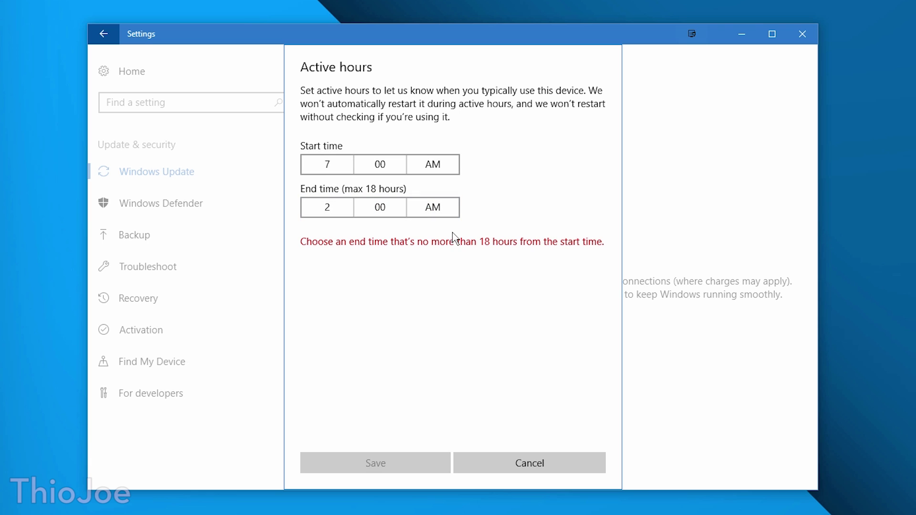
pyautogui.click(337, 209)
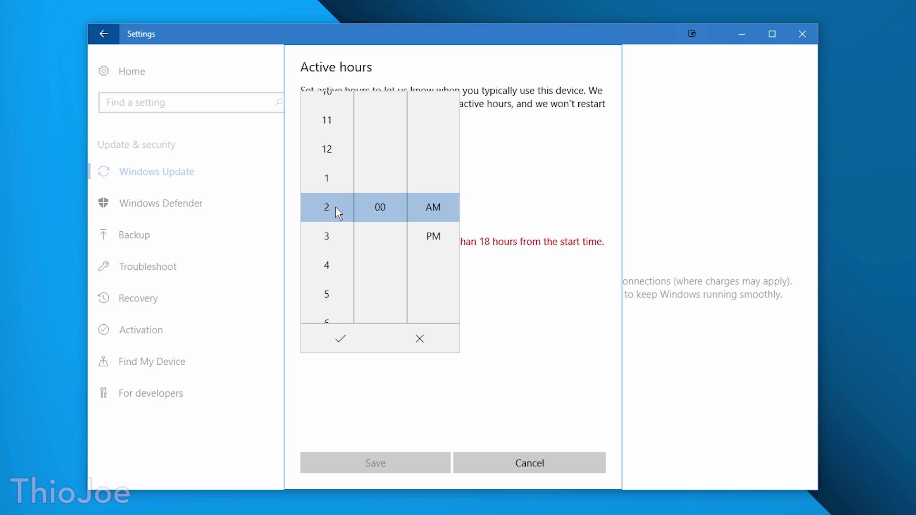
pyautogui.click(331, 186)
pyautogui.click(424, 346)
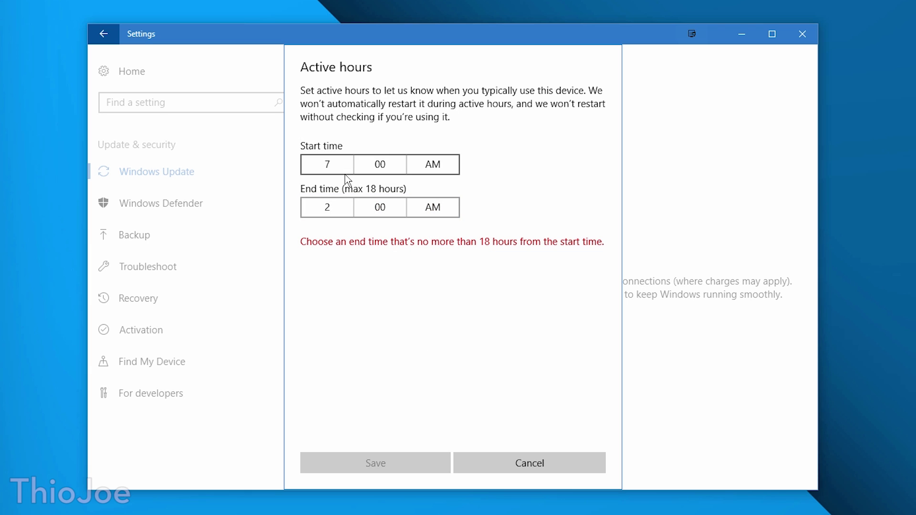
pyautogui.click(347, 209)
pyautogui.click(334, 184)
pyautogui.click(359, 336)
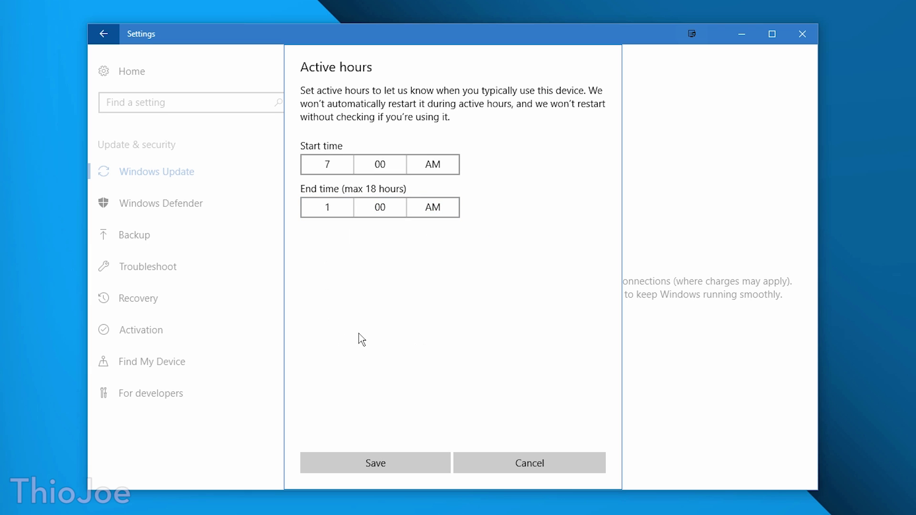
pyautogui.click(406, 459)
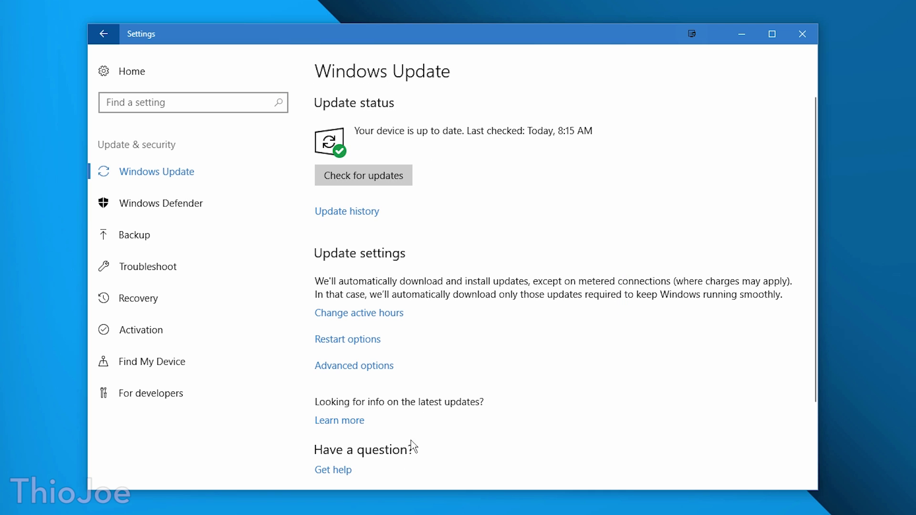
# Open the Restart options link on the Windows Update page.
pyautogui.click(373, 342)
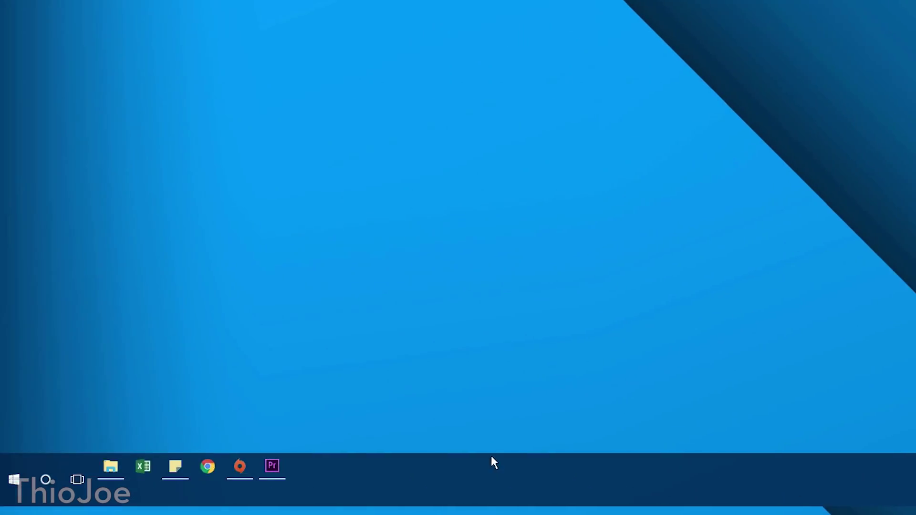
# In Start, move the Calculator tile into the Adobe folder and back out beside Notepad.
pyautogui.click(16, 489)
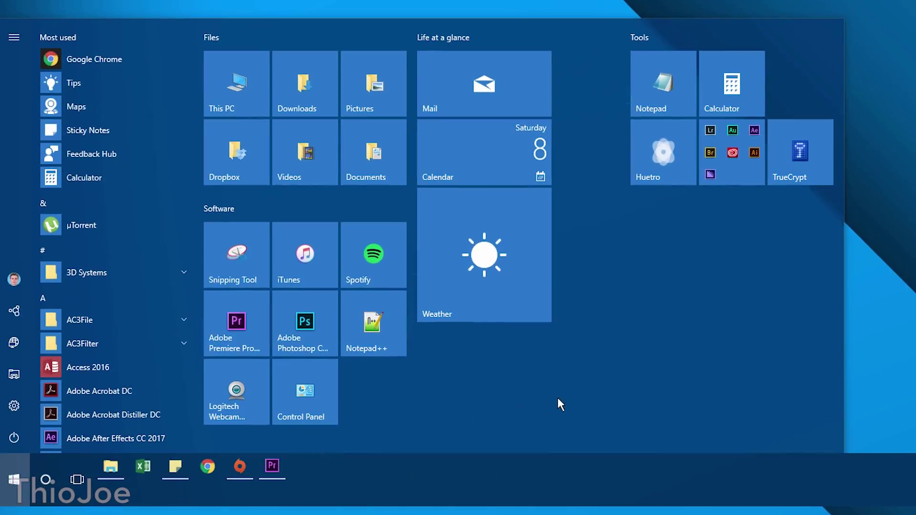
pyautogui.click(725, 161)
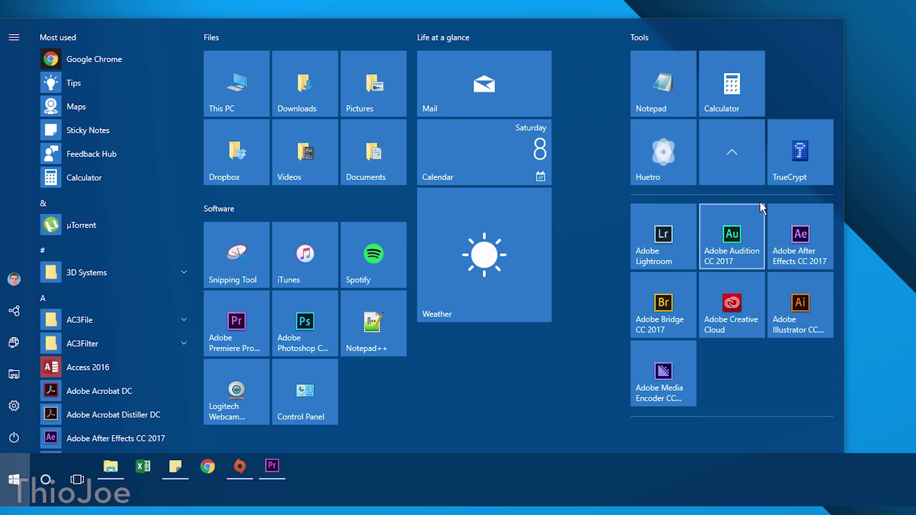
pyautogui.moveTo(732, 86); pyautogui.dragTo(725, 149)
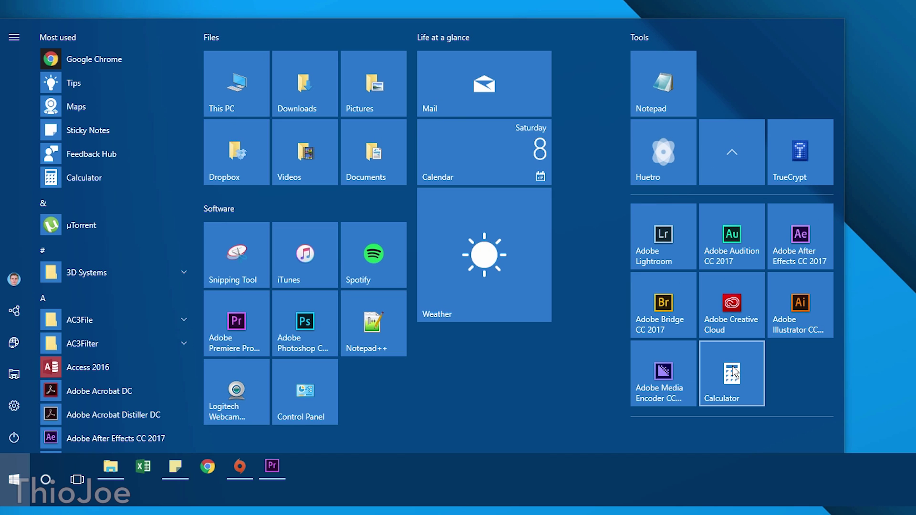
pyautogui.moveTo(729, 386); pyautogui.dragTo(742, 98)
pyautogui.click(723, 155)
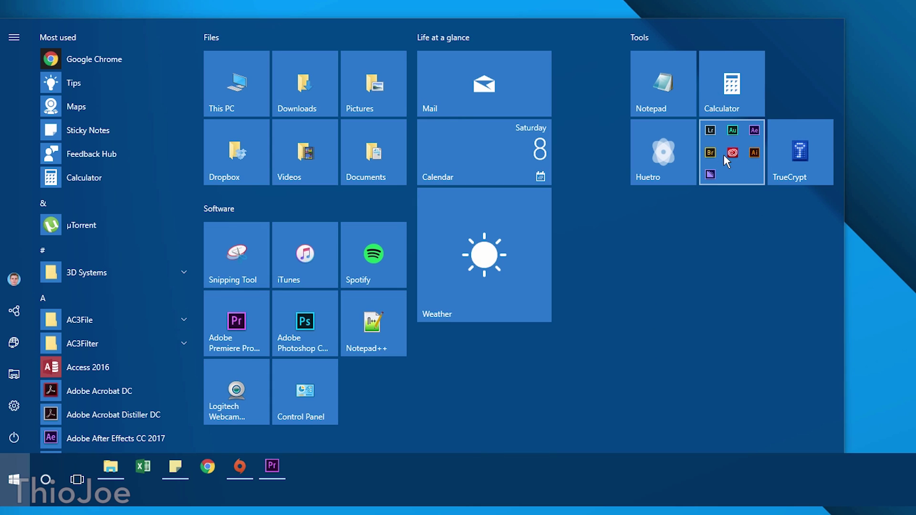
# Move the Adobe folder into the Software group, then back under Calculator in Tools.
pyautogui.moveTo(711, 181); pyautogui.dragTo(361, 400)
pyautogui.click(387, 392)
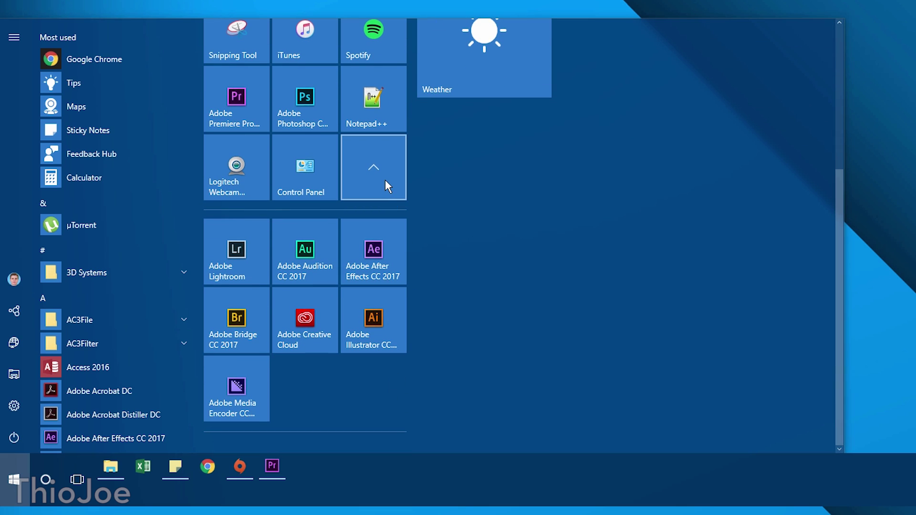
pyautogui.click(385, 180)
pyautogui.click(379, 396)
pyautogui.scroll(3, 422, 346)
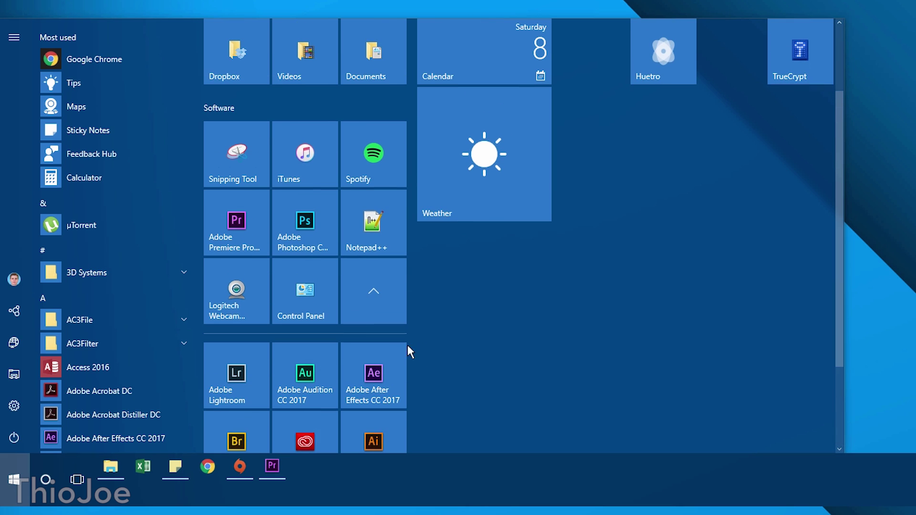
pyautogui.click(387, 311)
pyautogui.moveTo(368, 400); pyautogui.dragTo(719, 163)
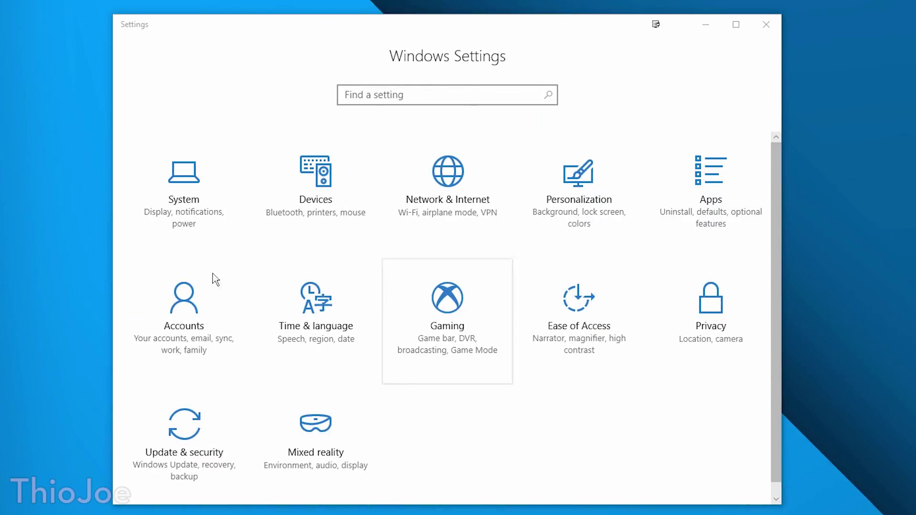
# In System display settings, toggle night light off and back on, then open its settings.
pyautogui.click(227, 35)
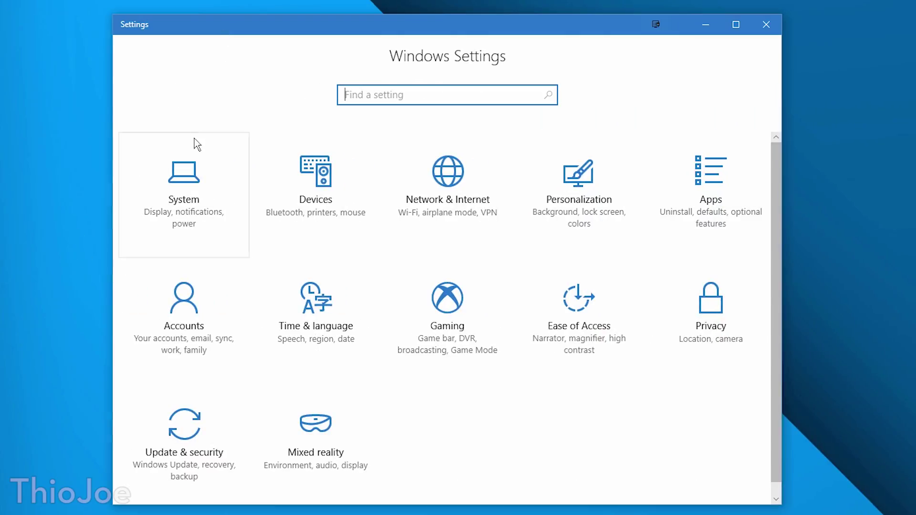
pyautogui.click(168, 204)
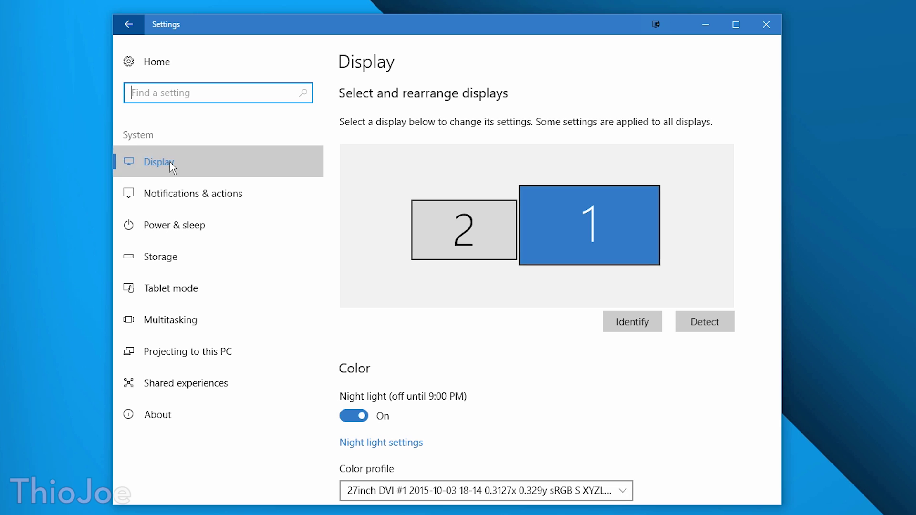
pyautogui.moveTo(778, 182); pyautogui.dragTo(772, 260)
pyautogui.click(350, 250)
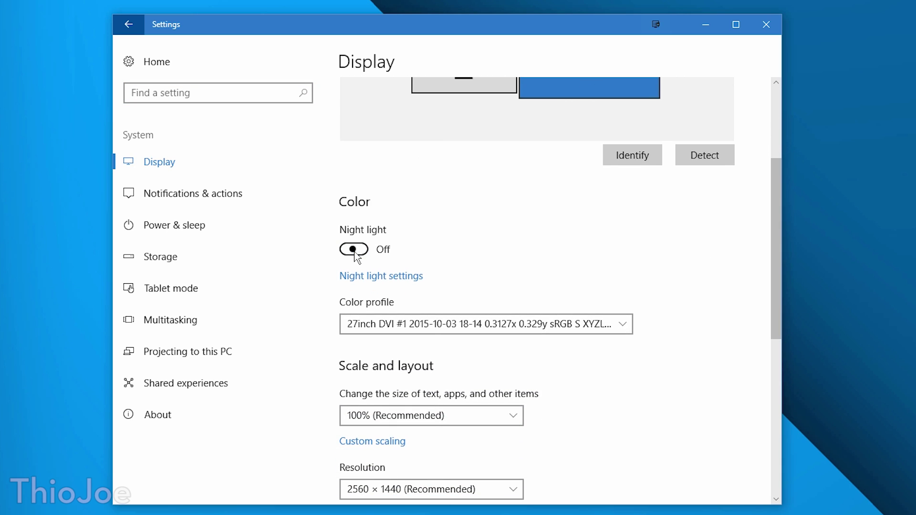
pyautogui.click(356, 253)
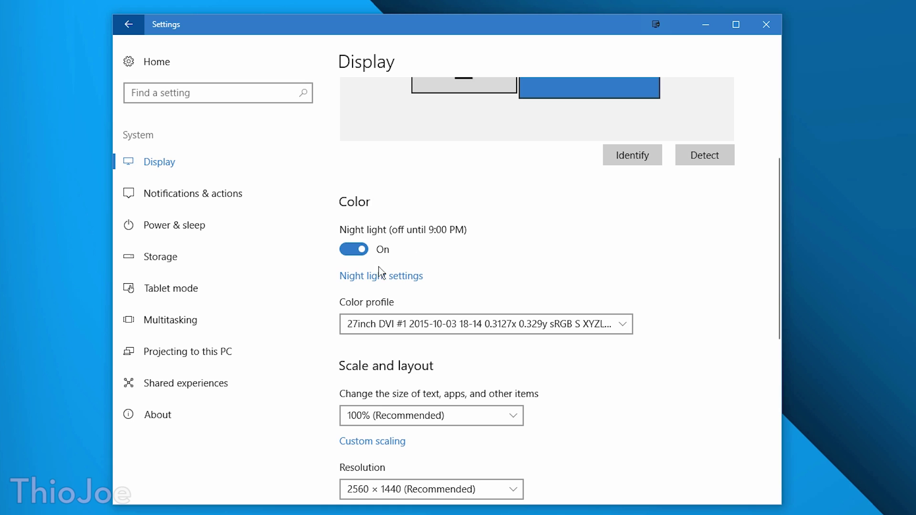
pyautogui.click(357, 281)
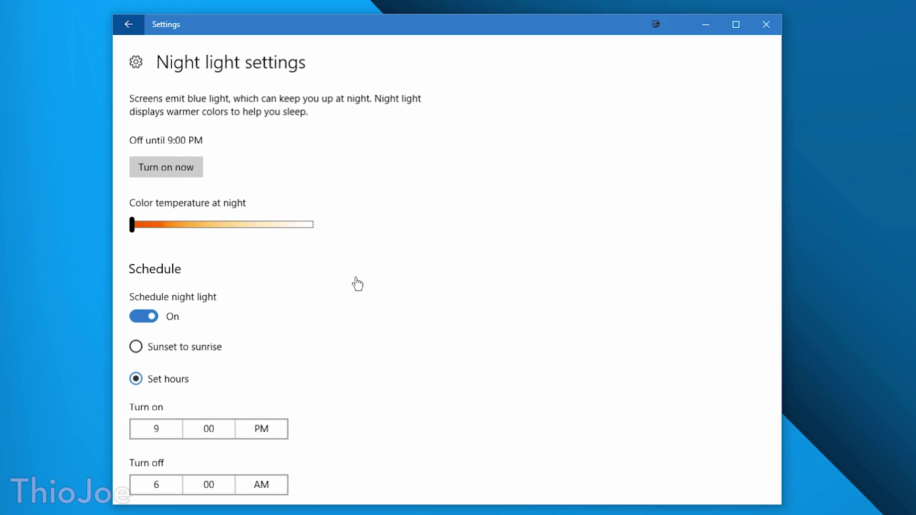
# Adjust the night colour temperature slider to a less warm setting.
pyautogui.moveTo(777, 180); pyautogui.dragTo(760, 149)
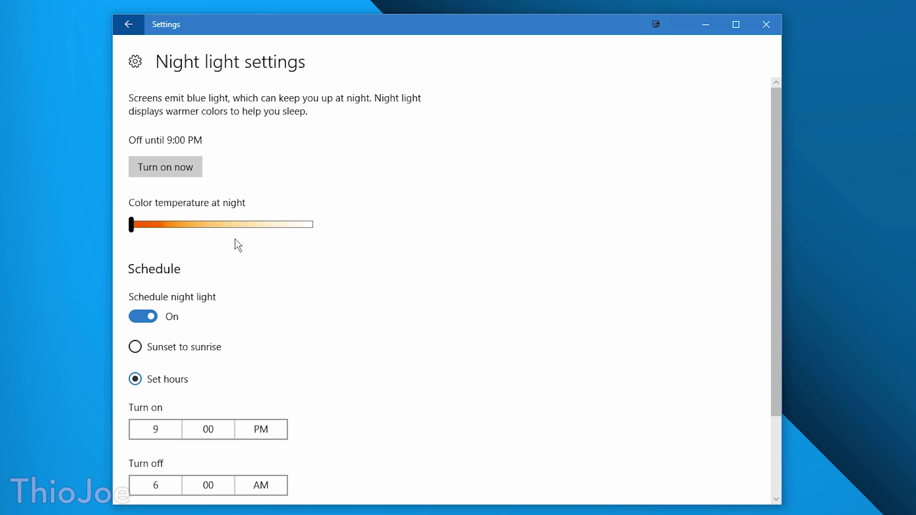
pyautogui.moveTo(130, 228); pyautogui.dragTo(284, 229)
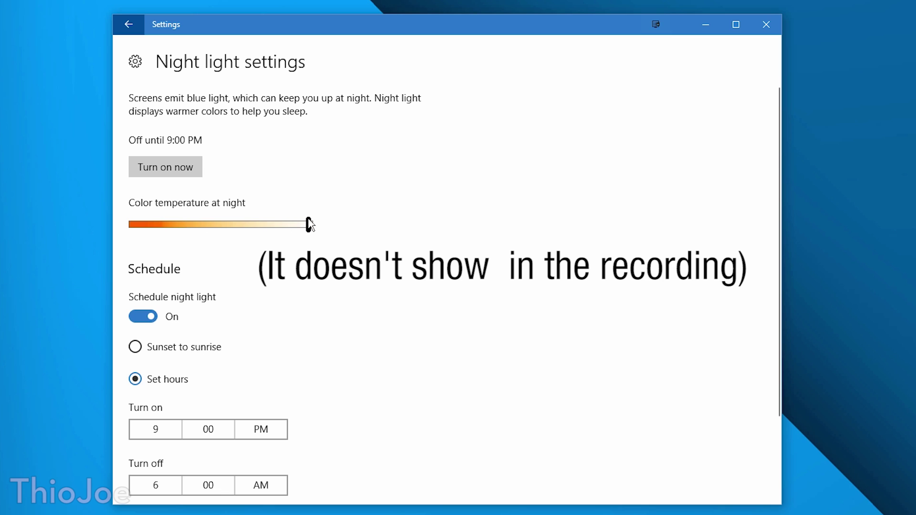
pyautogui.moveTo(309, 224); pyautogui.dragTo(333, 224)
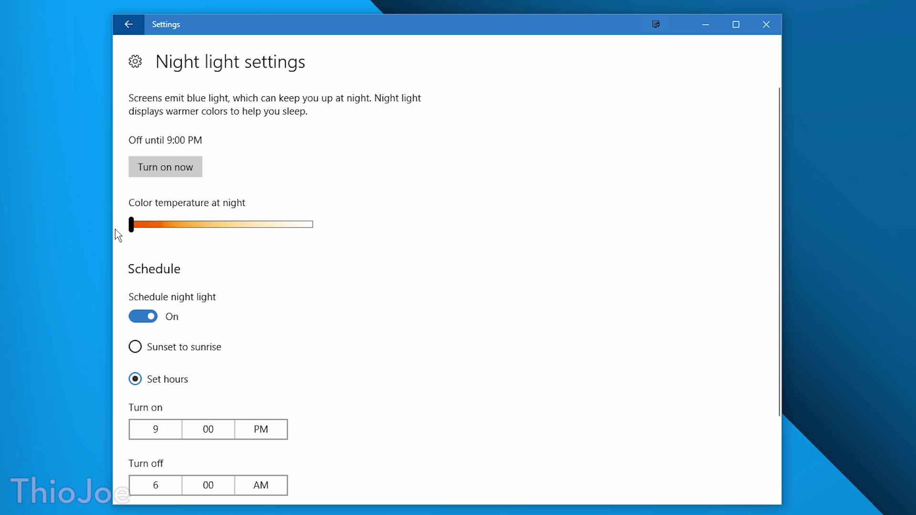
pyautogui.scroll(-3, 274, 250)
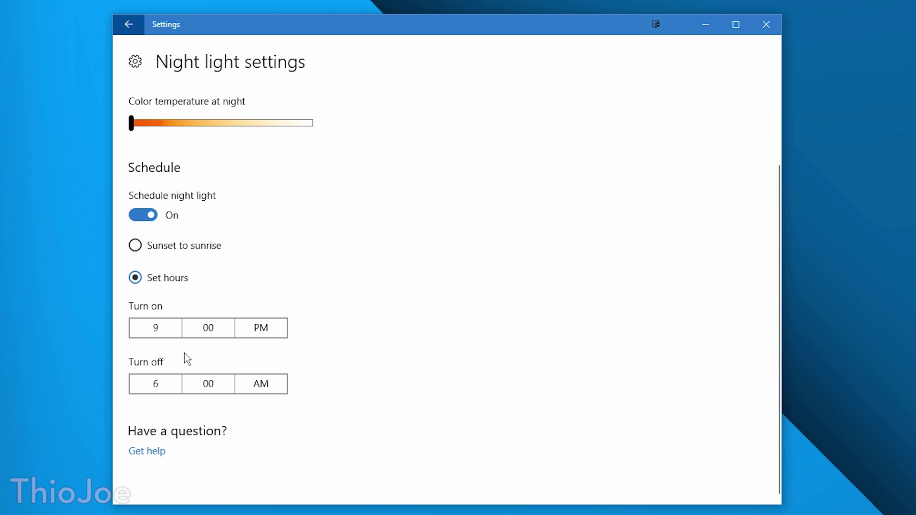
# Set the turn-off time to 7:00 AM, try Sunset to sunrise, then return to Set hours.
pyautogui.click(165, 384)
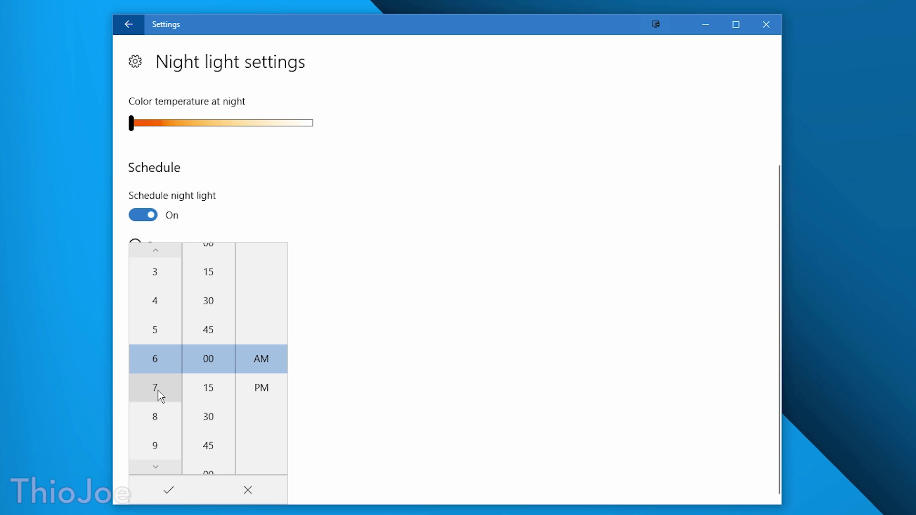
pyautogui.click(165, 486)
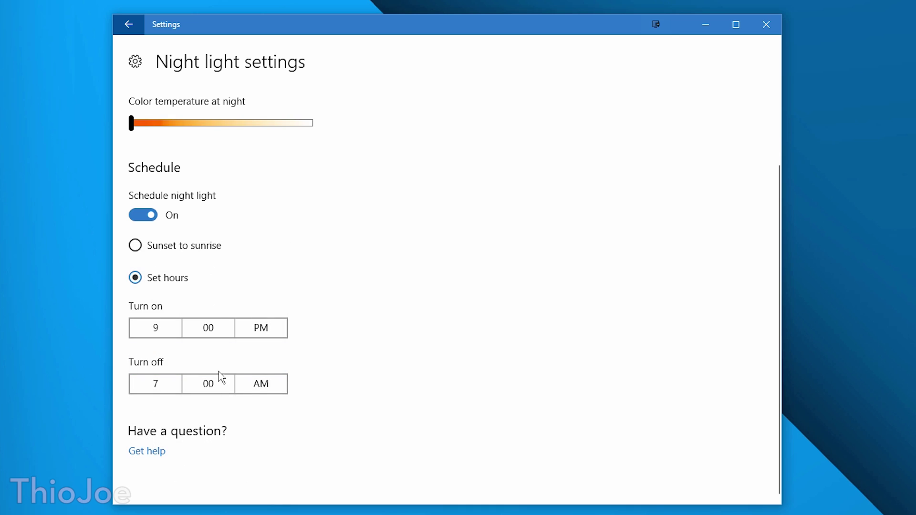
pyautogui.scroll(3, 265, 295)
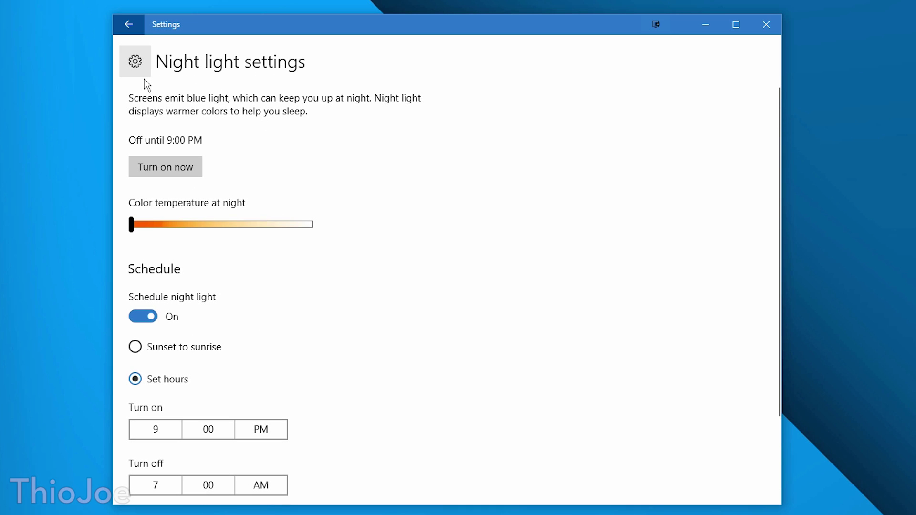
pyautogui.scroll(-2, 231, 271)
pyautogui.click(165, 283)
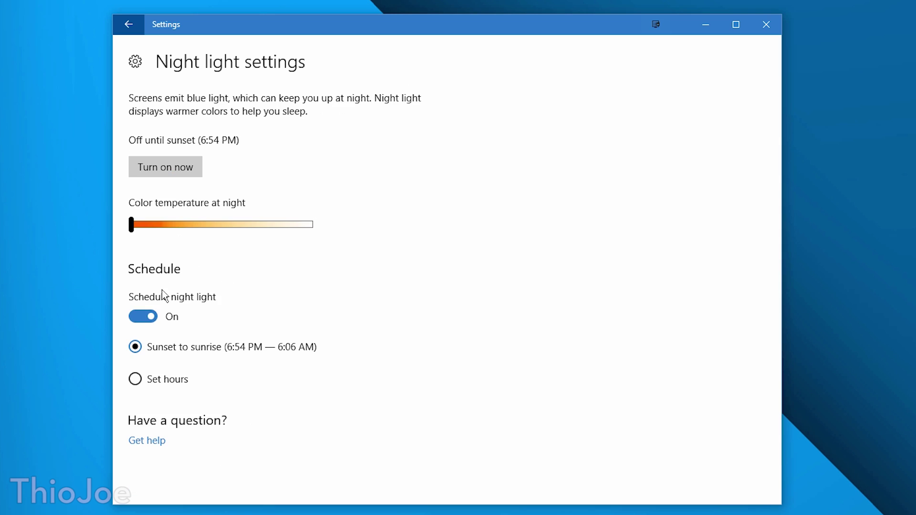
pyautogui.click(157, 381)
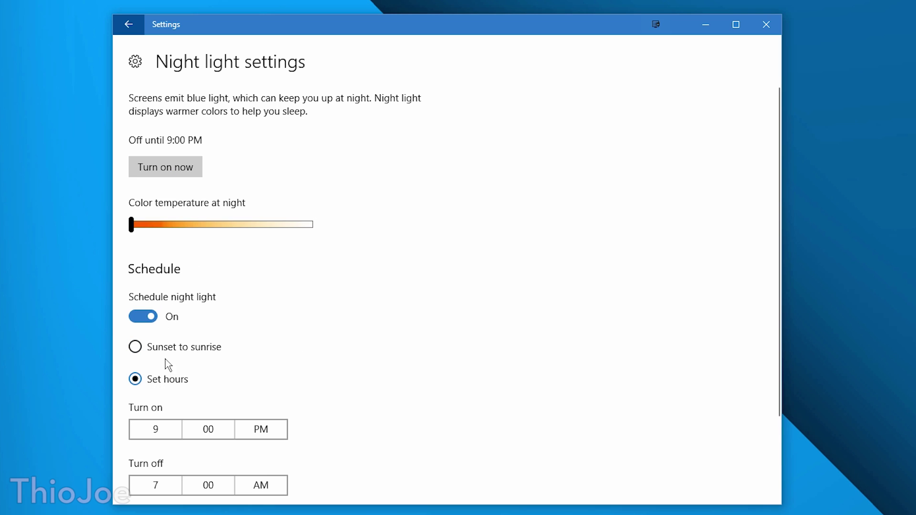
pyautogui.scroll(-2, 268, 303)
pyautogui.scroll(2, 267, 304)
pyautogui.scroll(-3, 327, 329)
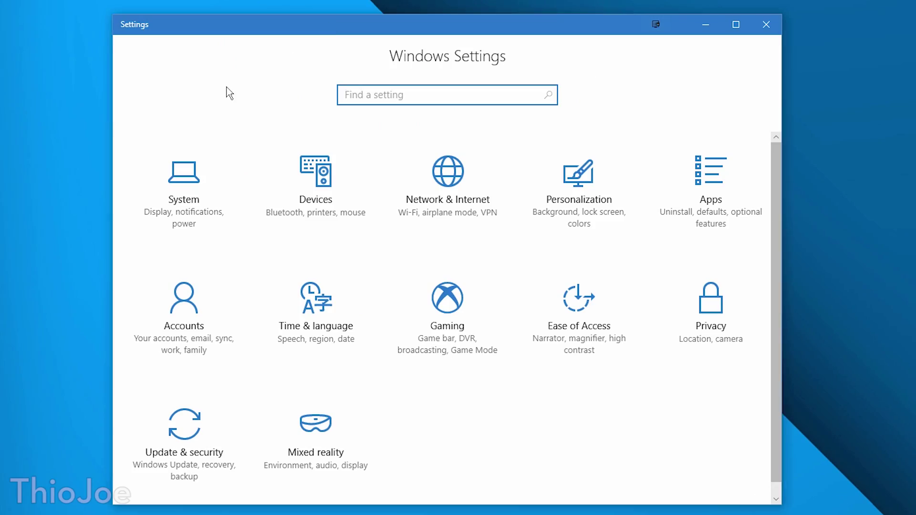
# Open System > Storage, scroll to Storage sense and switch it on.
pyautogui.click(213, 235)
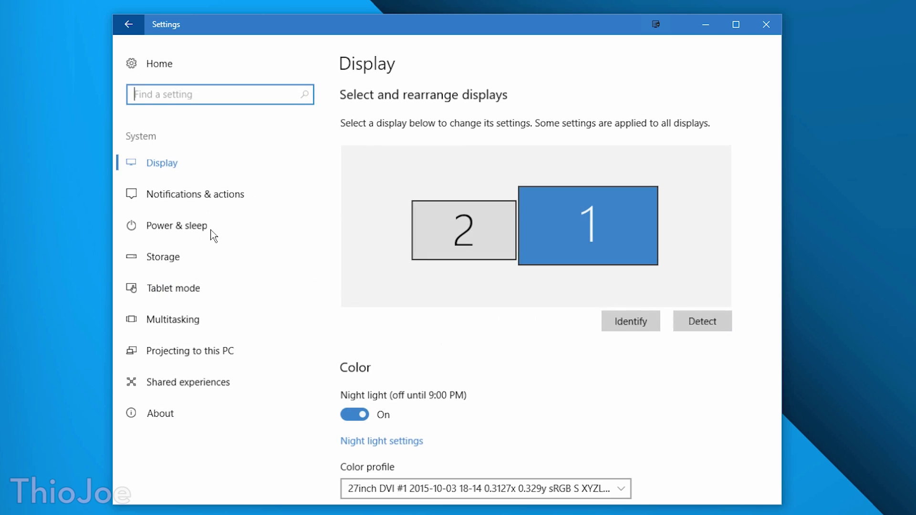
pyautogui.click(216, 259)
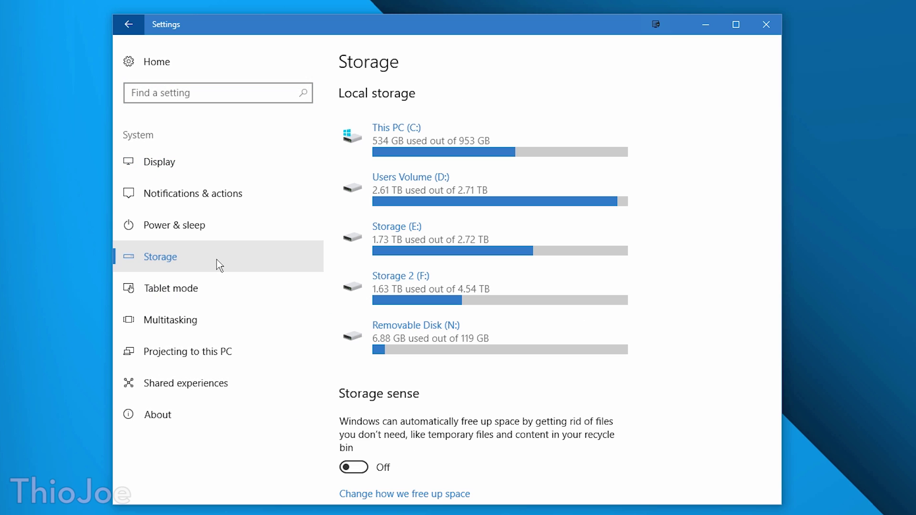
pyautogui.scroll(-4, 342, 234)
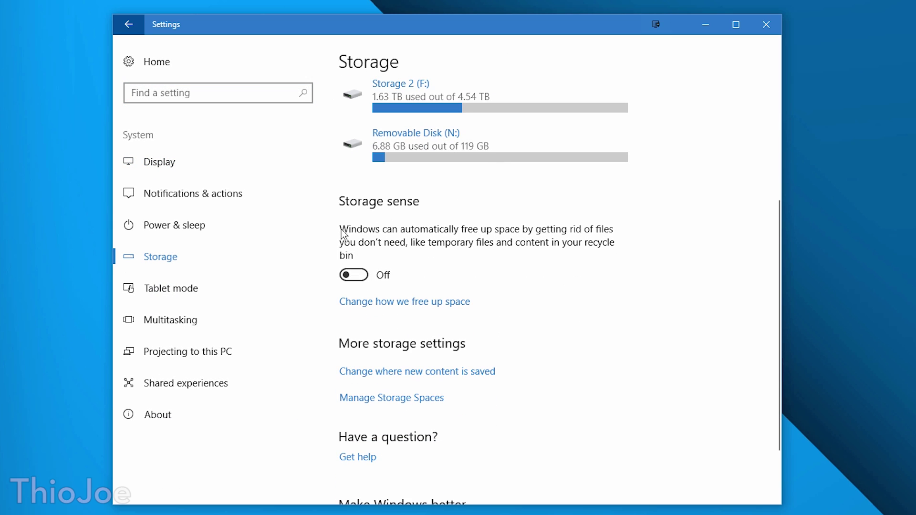
pyautogui.click(355, 276)
# Toggle the temporary-file and recycle-bin cleanup options, leaving both on, then go back.
pyautogui.click(393, 305)
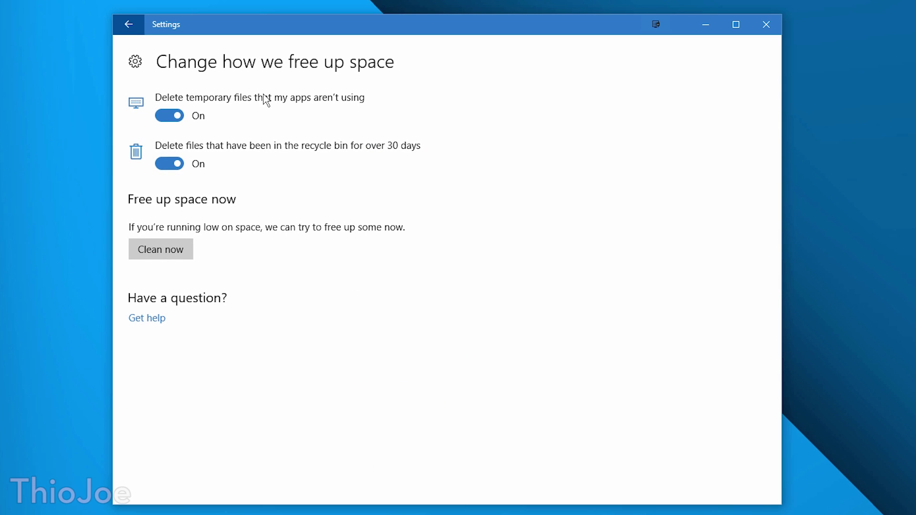
pyautogui.click(180, 166)
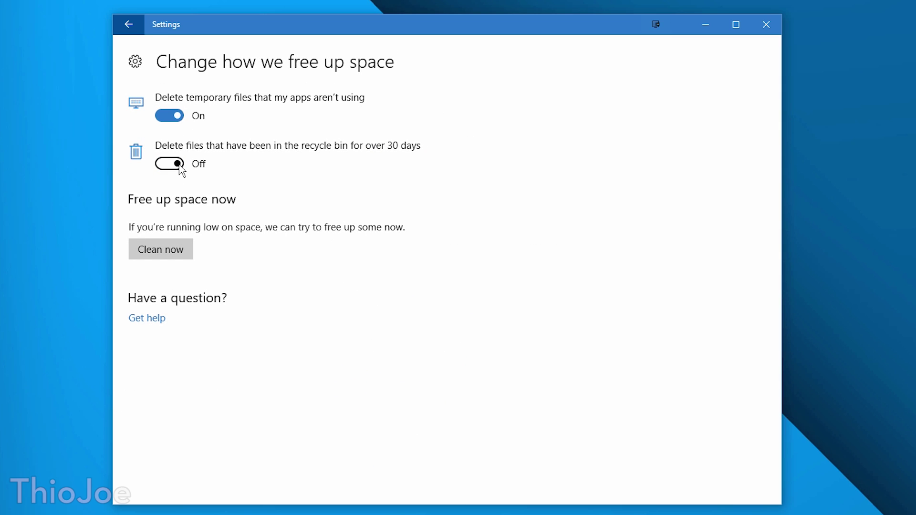
pyautogui.click(173, 119)
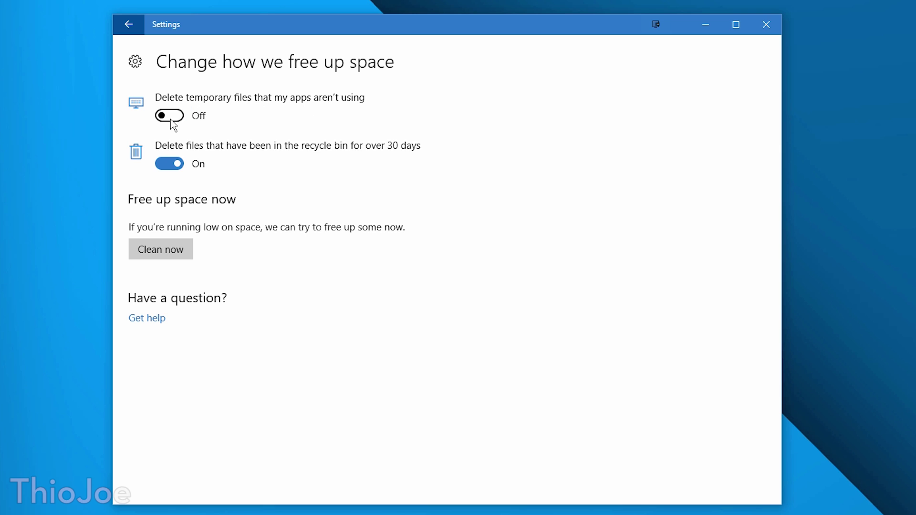
pyautogui.click(179, 119)
pyautogui.click(128, 24)
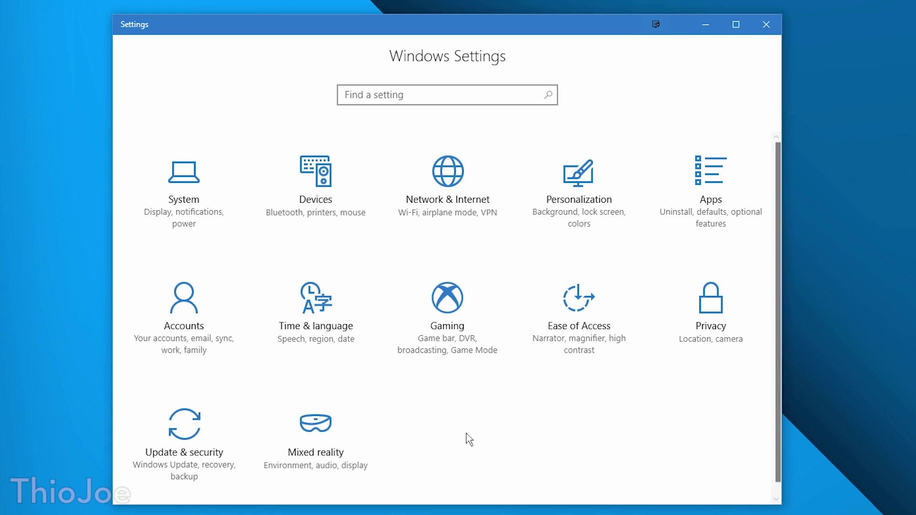
# Browse the Game bar, Game DVR and Game Mode pages, and allow recording game clips with Game bar.
pyautogui.click(480, 308)
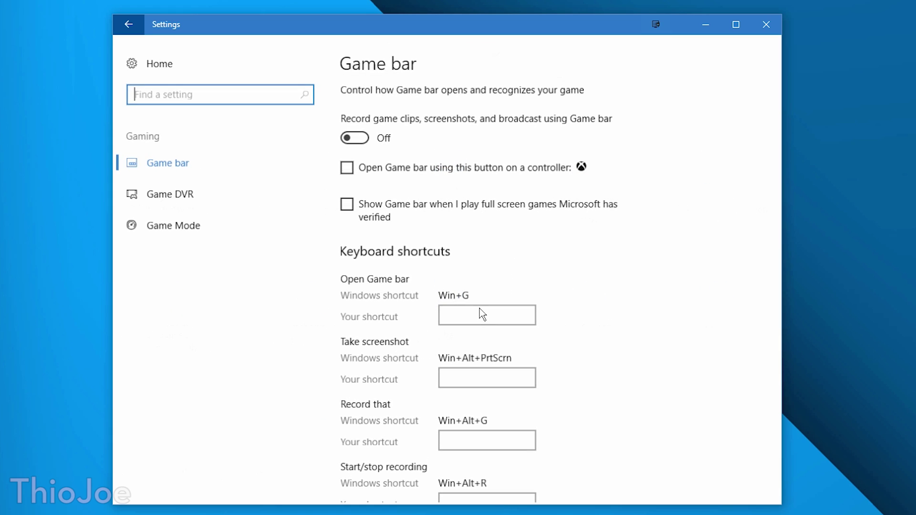
pyautogui.click(225, 202)
pyautogui.click(218, 222)
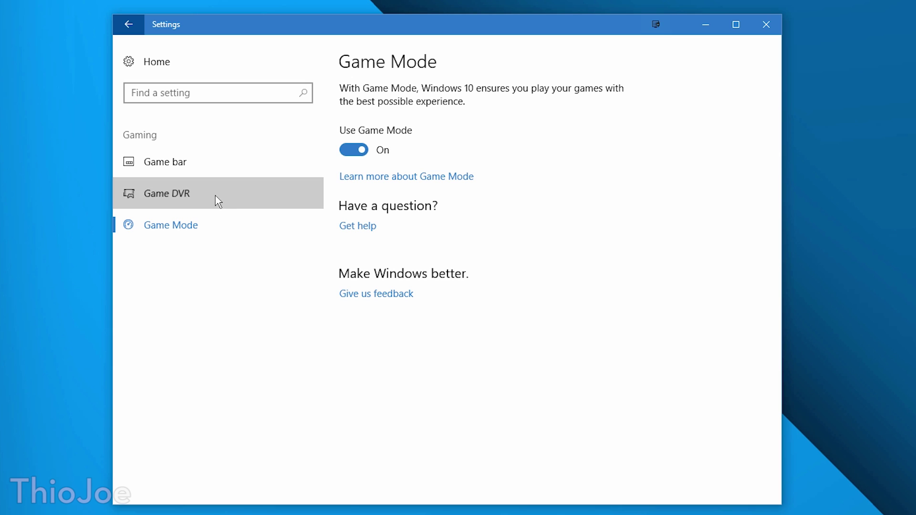
pyautogui.click(216, 197)
pyautogui.click(218, 176)
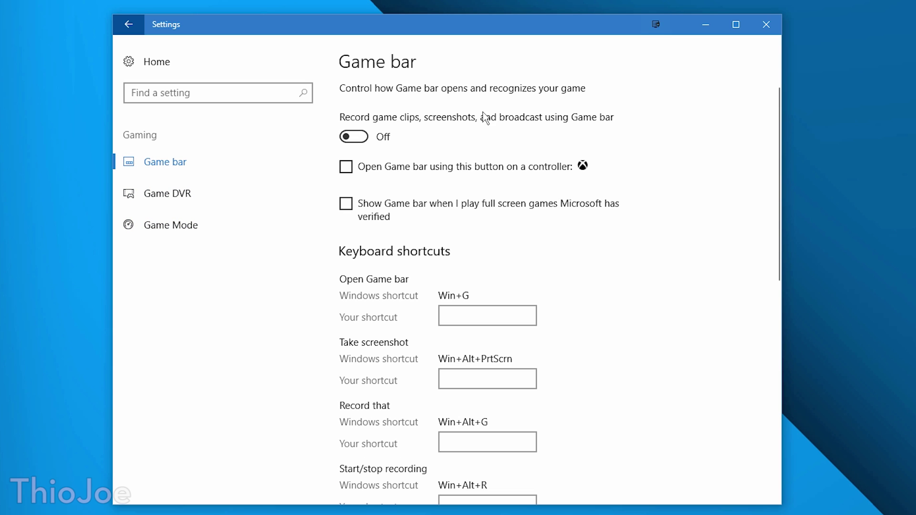
pyautogui.click(354, 137)
# Toggle Game DVR background recording, leaving it off, and turn Game Mode on.
pyautogui.click(183, 194)
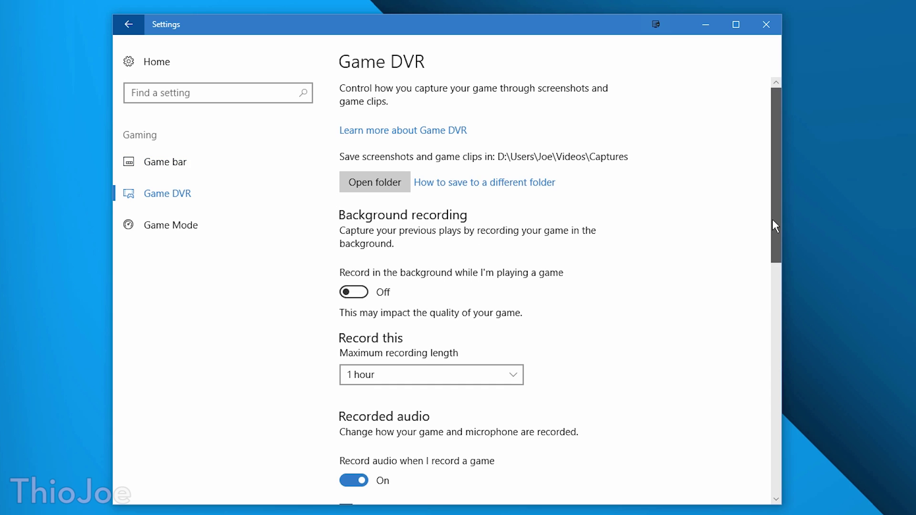
pyautogui.moveTo(772, 219)
pyautogui.mouseDown()
pyautogui.moveTo(771, 455)
pyautogui.moveTo(774, 212)
pyautogui.mouseUp()
pyautogui.click(355, 297)
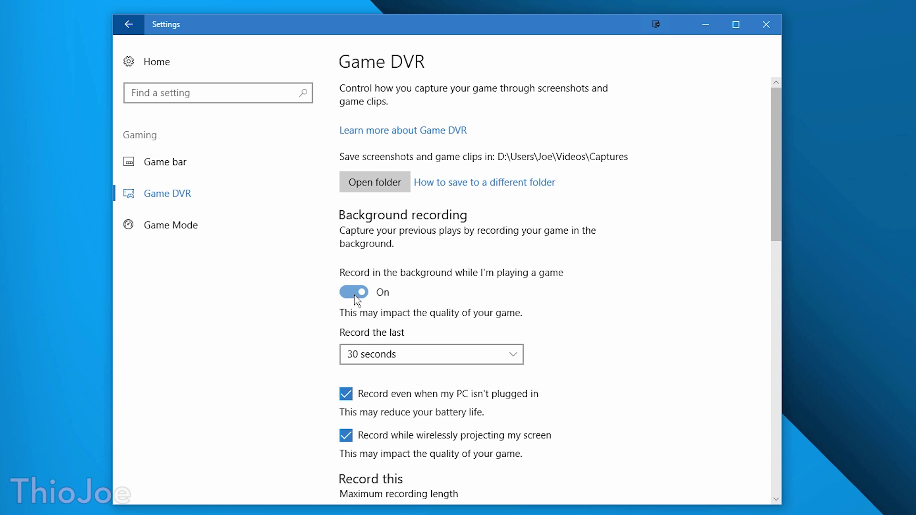
pyautogui.click(354, 295)
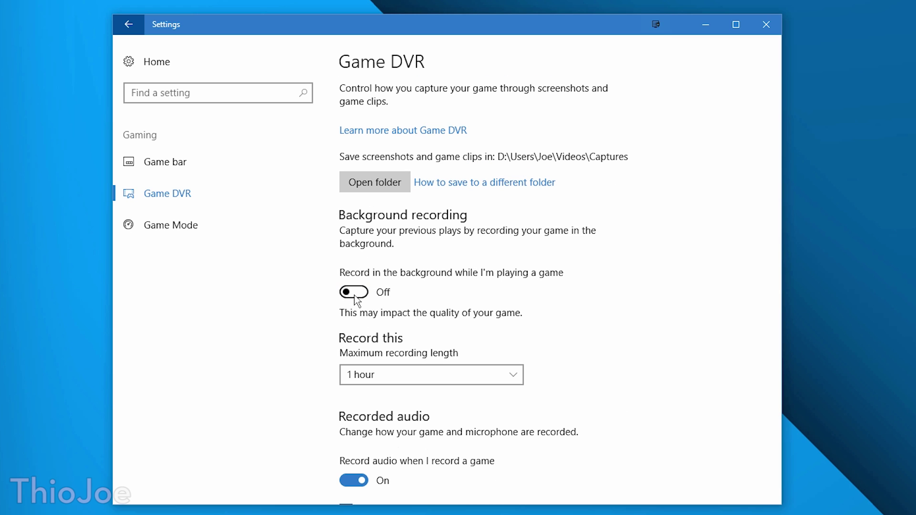
pyautogui.click(355, 295)
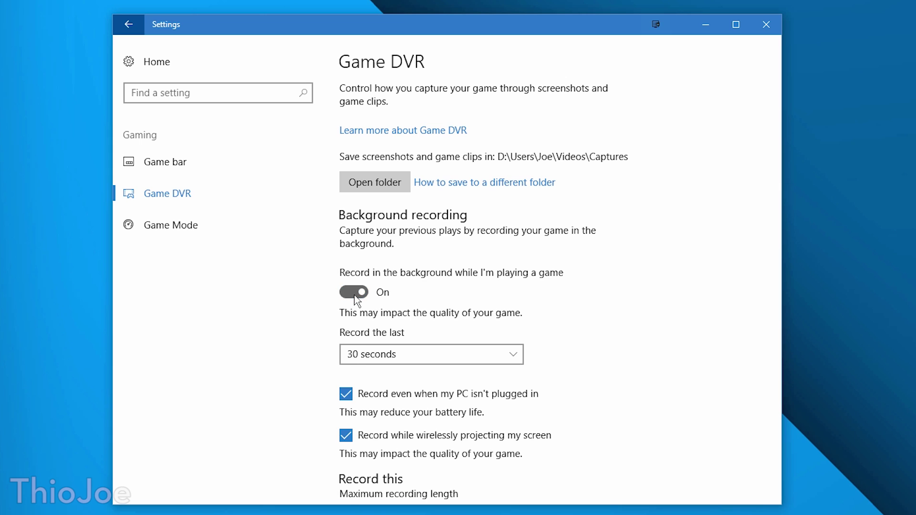
pyautogui.click(354, 293)
pyautogui.click(207, 218)
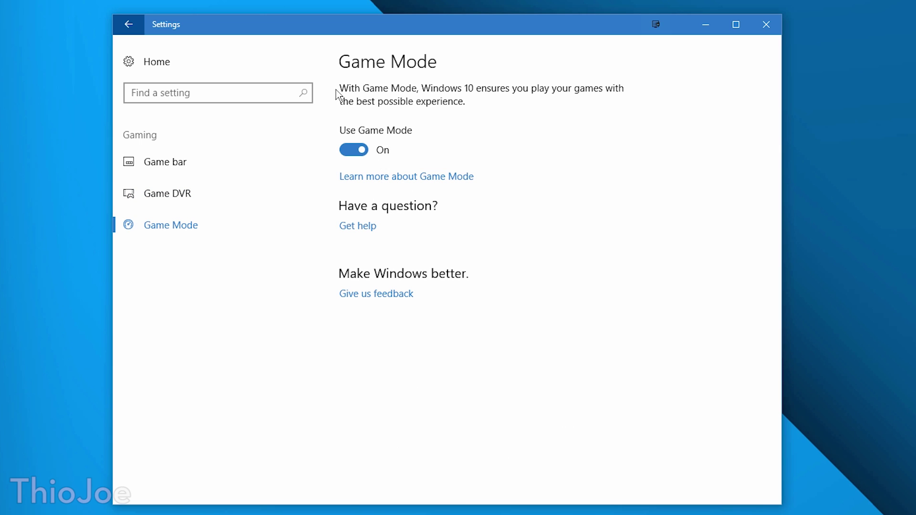
pyautogui.click(354, 151)
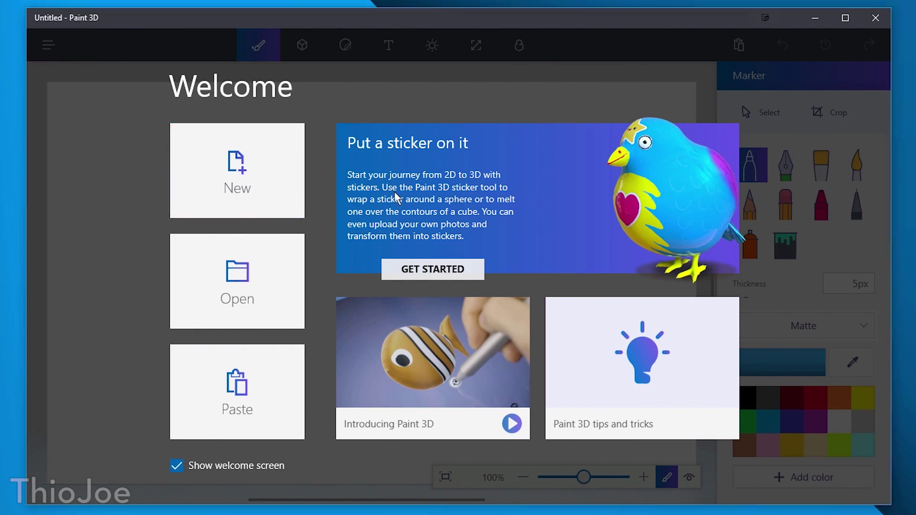
# Start a new Paint 3D project and place the man 3D model on the canvas.
pyautogui.click(269, 180)
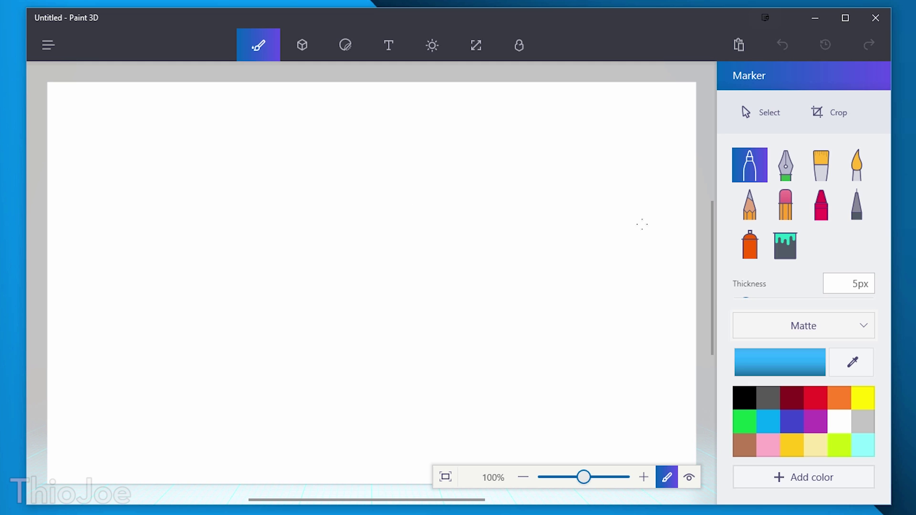
pyautogui.click(302, 45)
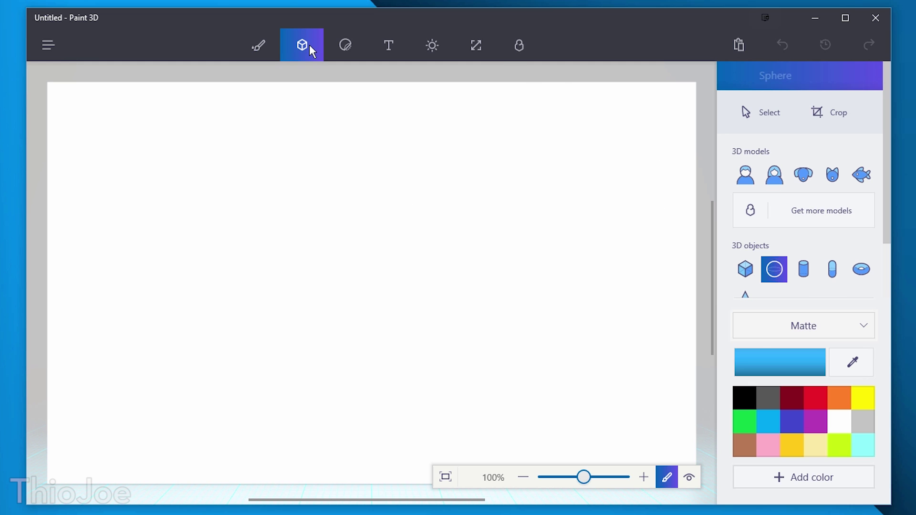
pyautogui.click(742, 180)
pyautogui.click(380, 229)
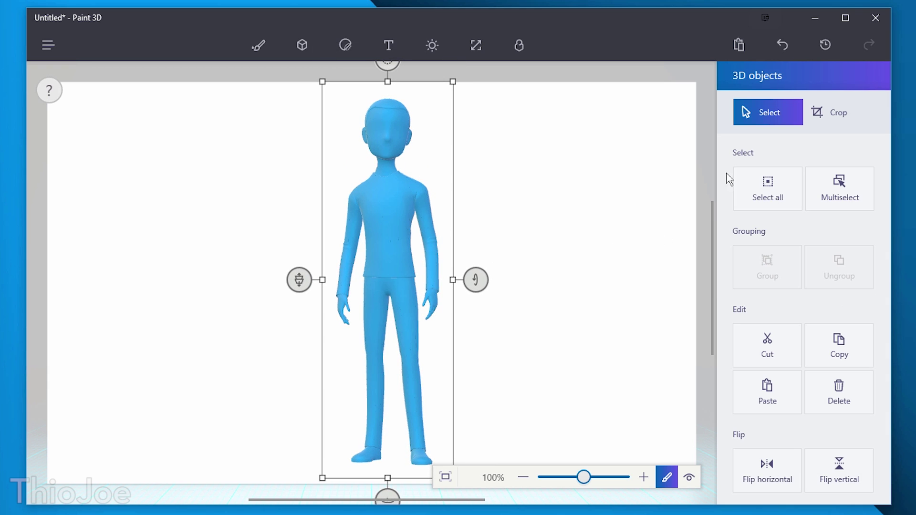
# Add a cube, move it to the right of the man, and rotate it so its side shows.
pyautogui.click(302, 45)
pyautogui.click(744, 270)
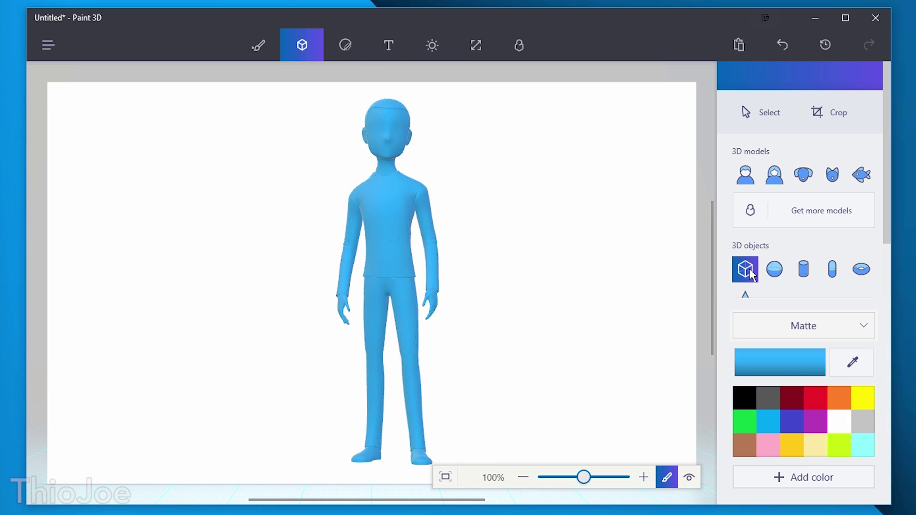
pyautogui.click(495, 239)
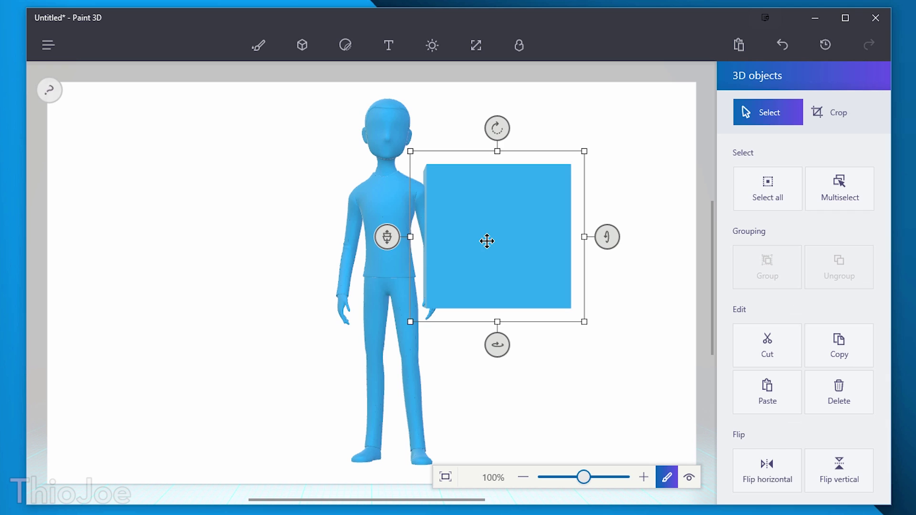
pyautogui.moveTo(485, 241); pyautogui.dragTo(554, 264)
pyautogui.moveTo(662, 261)
pyautogui.mouseDown()
pyautogui.moveTo(658, 180)
pyautogui.moveTo(647, 260)
pyautogui.mouseUp()
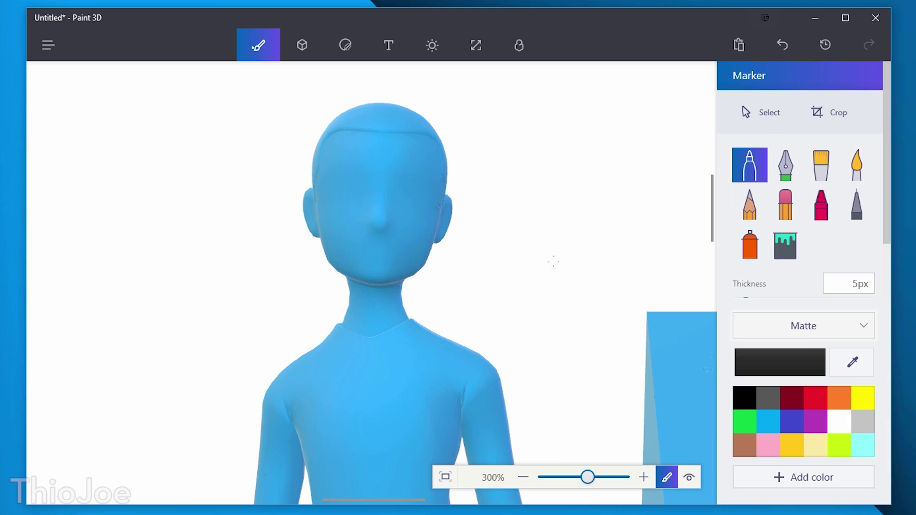
# Draw two eyes and a smile on the man's face with the Marker.
pyautogui.moveTo(409, 190); pyautogui.dragTo(407, 193)
pyautogui.moveTo(350, 183); pyautogui.dragTo(350, 196)
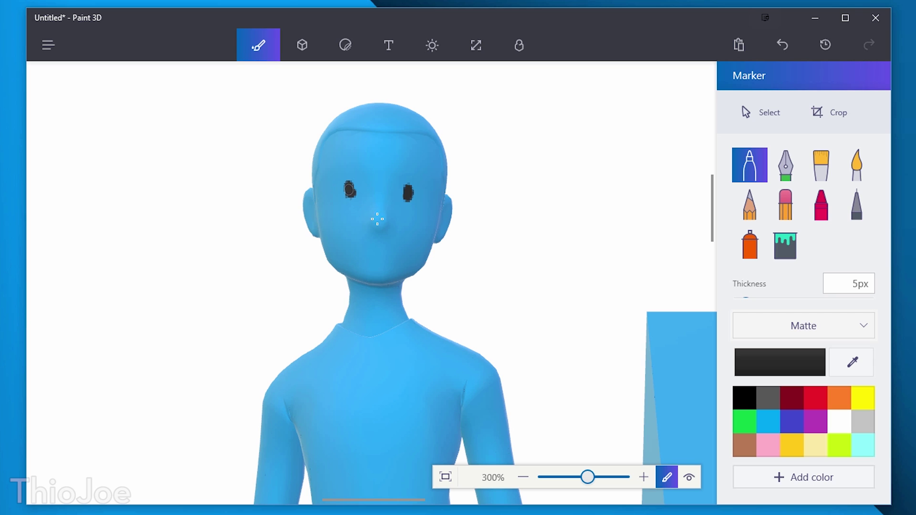
pyautogui.moveTo(340, 242)
pyautogui.mouseDown()
pyautogui.moveTo(386, 253)
pyautogui.moveTo(413, 236)
pyautogui.mouseUp()
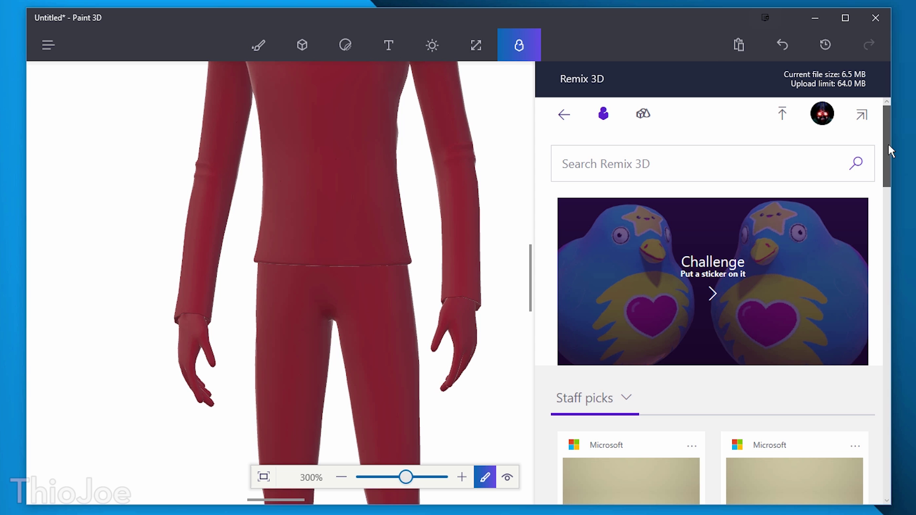
# Place the DJ Mix System model from Remix 3D into the project.
pyautogui.moveTo(889, 144); pyautogui.dragTo(893, 188)
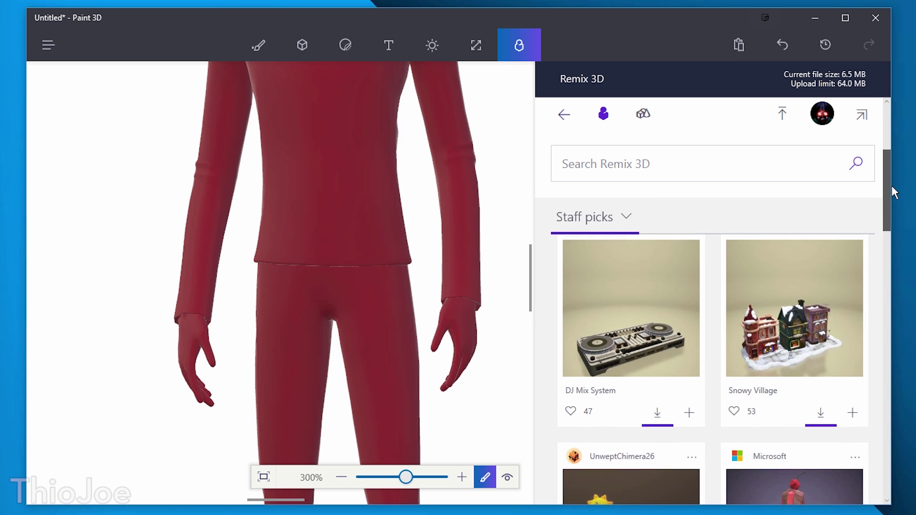
pyautogui.click(624, 366)
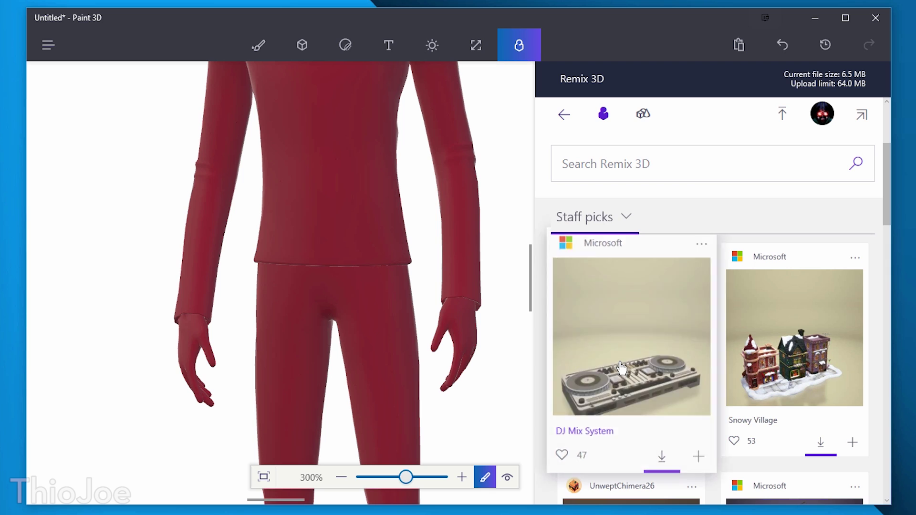
pyautogui.click(761, 434)
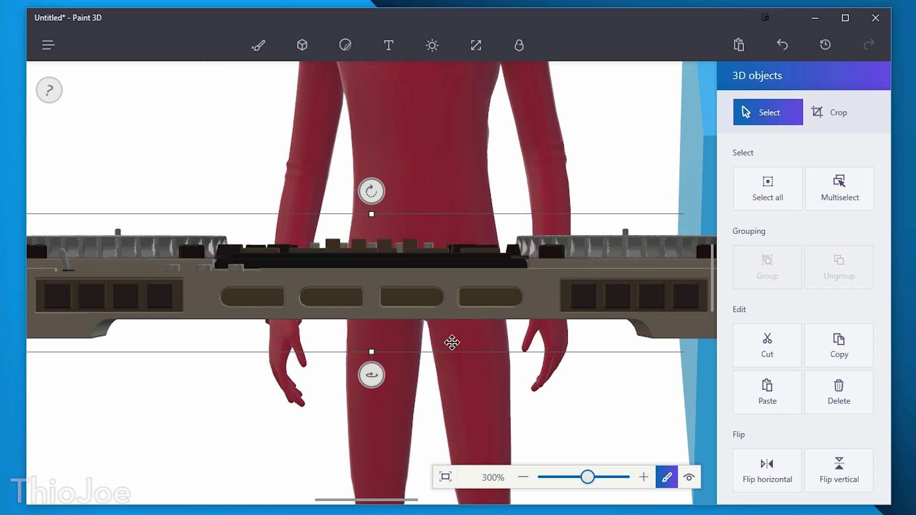
pyautogui.scroll(-5, 391, 295)
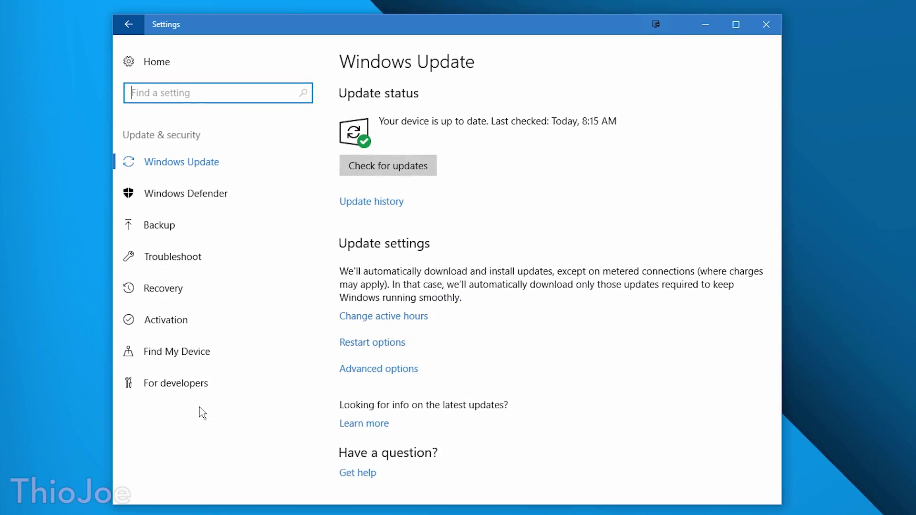
# Go to the For developers page in Update & security, where Developer mode is on.
pyautogui.click(199, 384)
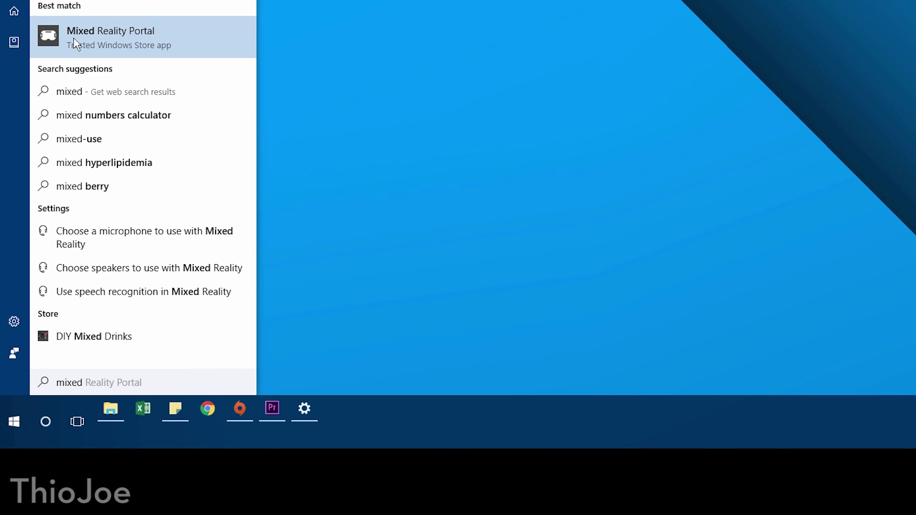
# Launch Mixed Reality Portal and switch headset Simulation On.
pyautogui.click(75, 44)
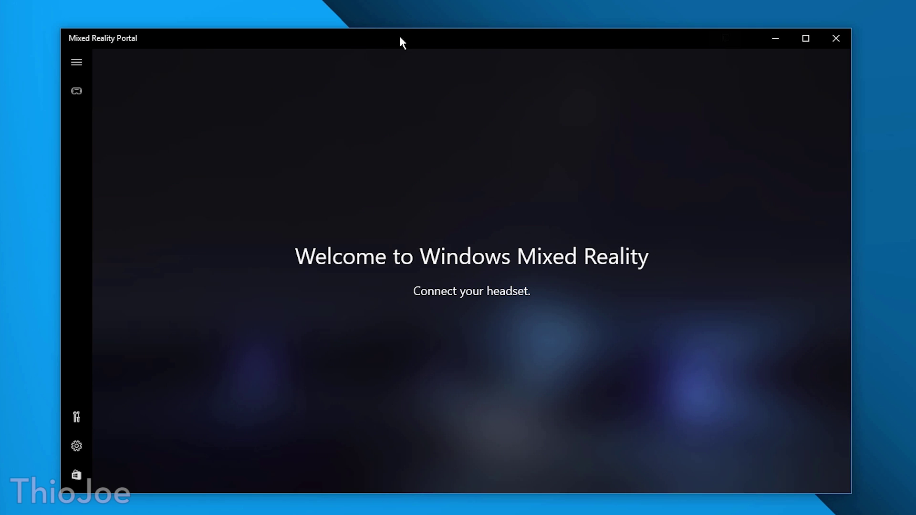
pyautogui.click(78, 422)
pyautogui.click(113, 83)
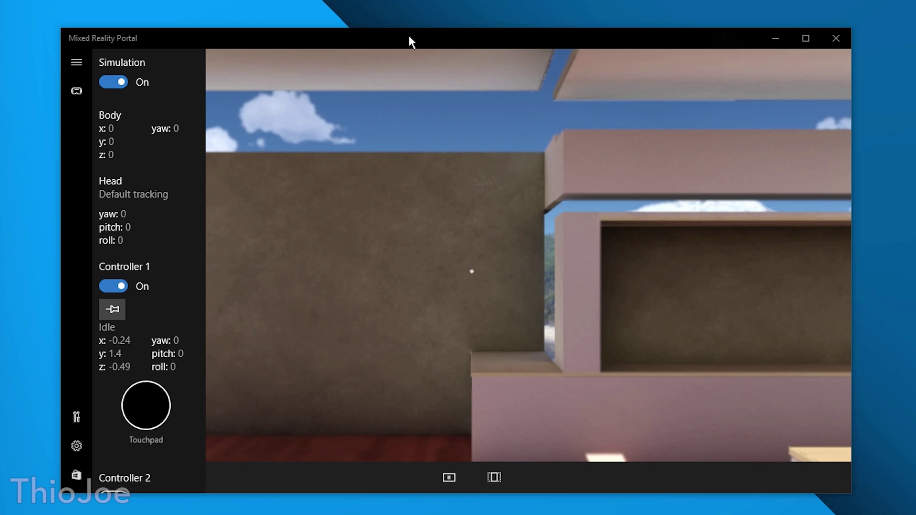
# Bring up the mixed reality Start menu and look around the virtual house.
pyautogui.press('super')
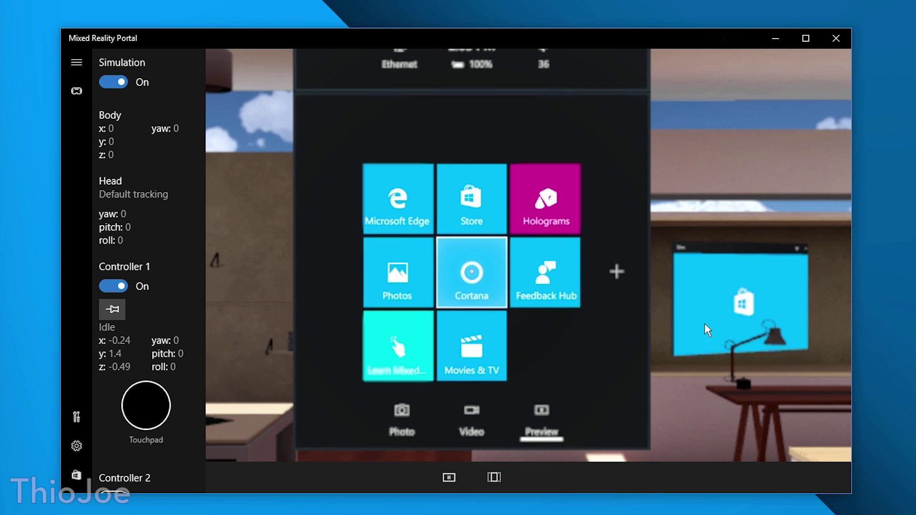
pyautogui.moveTo(678, 344); pyautogui.dragTo(568, 323)
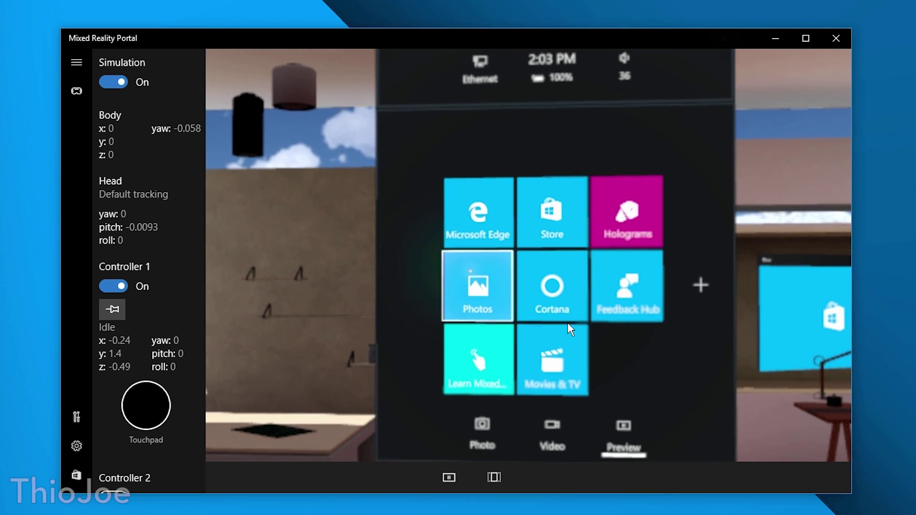
pyautogui.moveTo(565, 354); pyautogui.dragTo(347, 245)
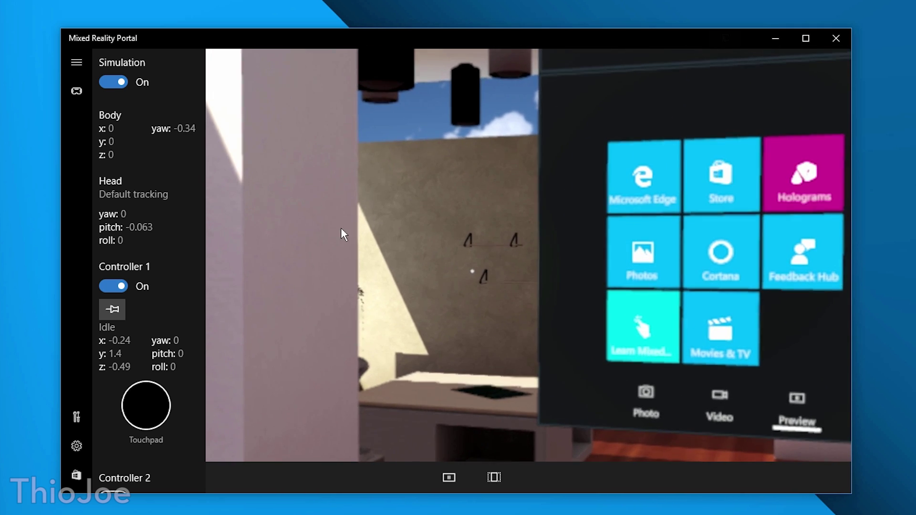
pyautogui.moveTo(320, 160); pyautogui.dragTo(658, 344)
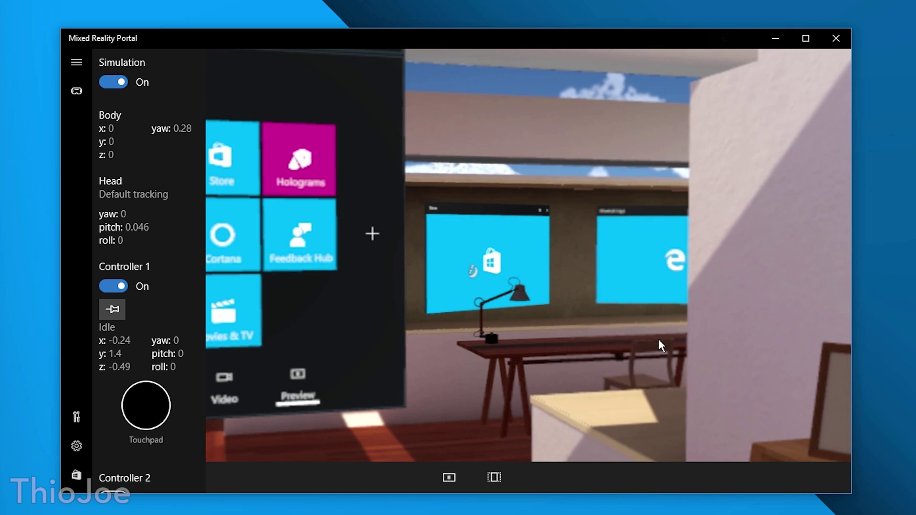
pyautogui.moveTo(505, 296); pyautogui.dragTo(455, 478)
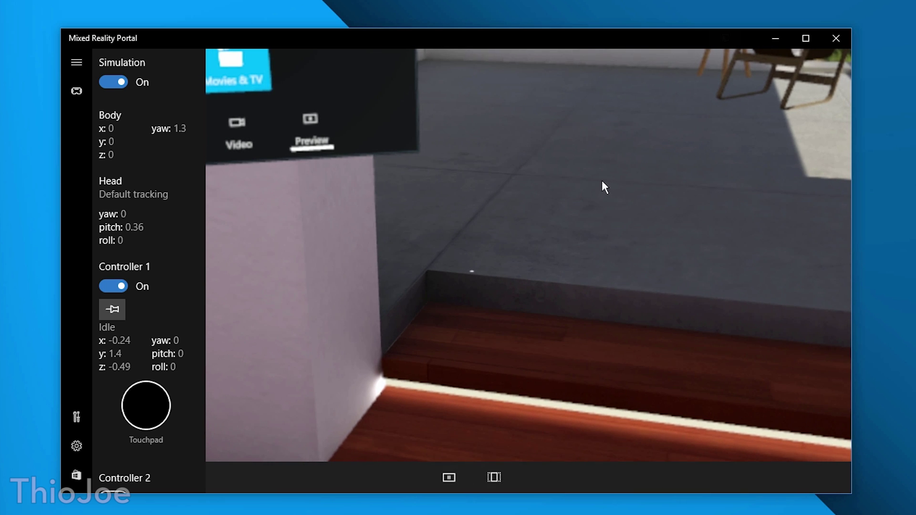
pyautogui.moveTo(604, 187); pyautogui.dragTo(611, 211)
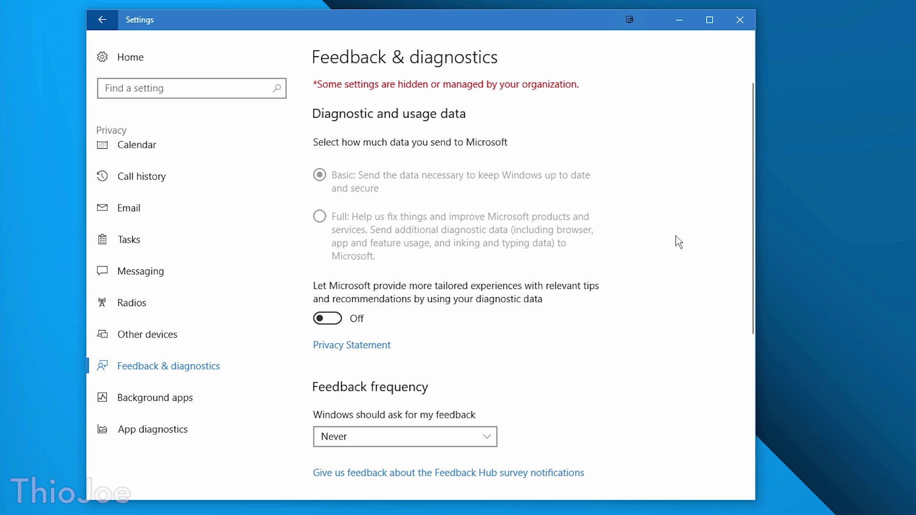
# Scroll the Privacy sidebar and go to the App diagnostics page.
pyautogui.moveTo(752, 232)
pyautogui.mouseDown()
pyautogui.moveTo(746, 409)
pyautogui.moveTo(753, 223)
pyautogui.mouseUp()
pyautogui.click(234, 432)
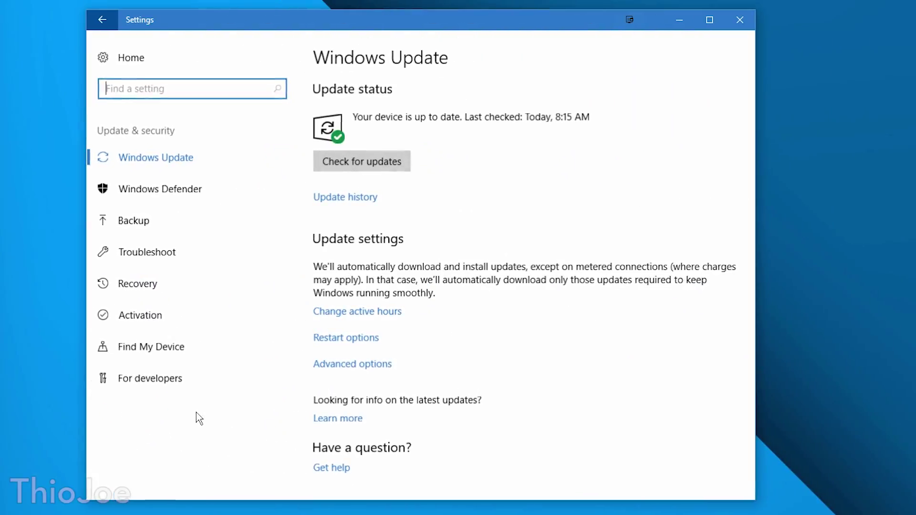
# Go to the Troubleshoot page and scroll down to the Printer troubleshooter.
pyautogui.click(201, 265)
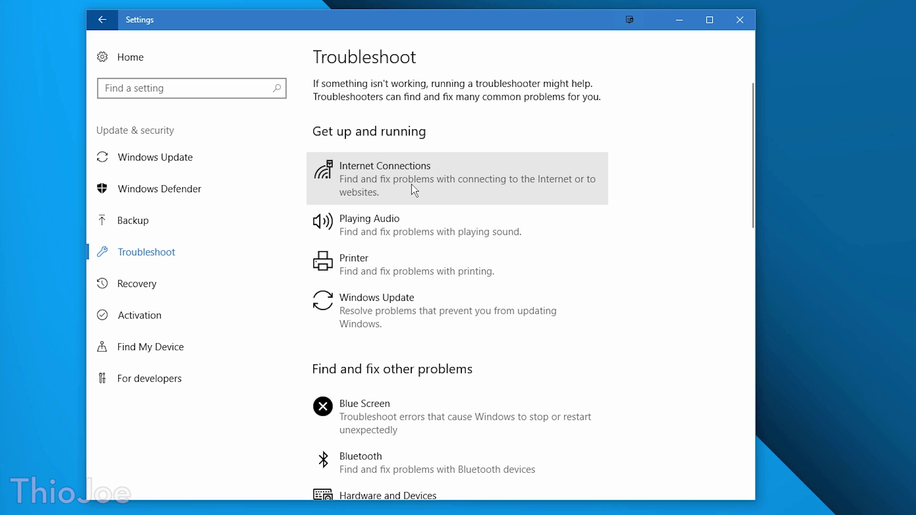
pyautogui.scroll(-4, 409, 372)
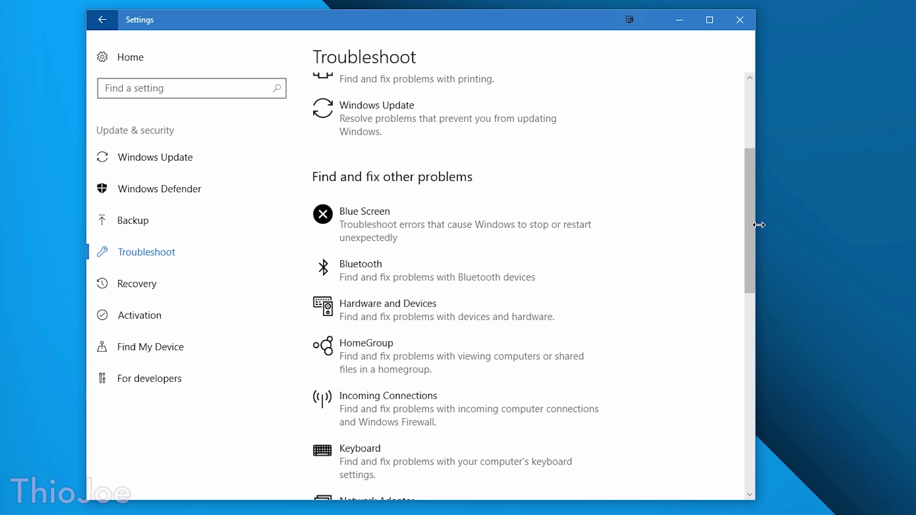
pyautogui.moveTo(751, 218); pyautogui.dragTo(744, 265)
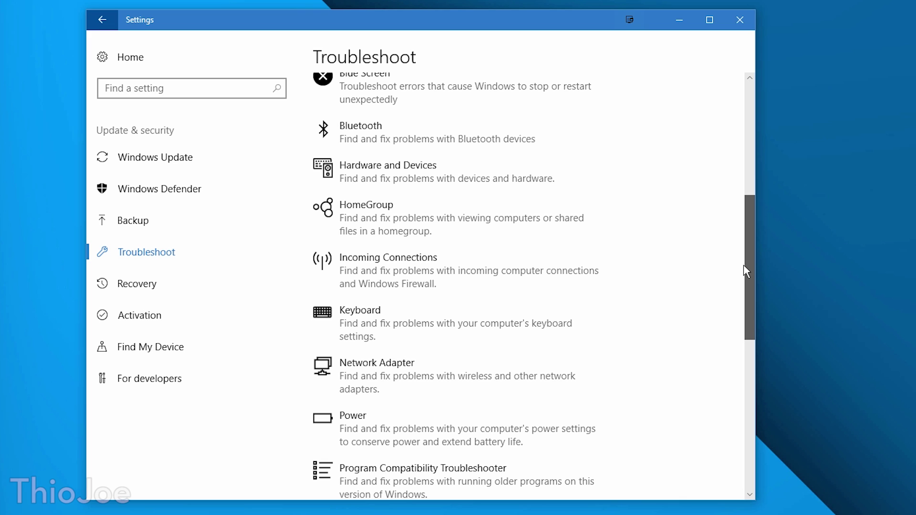
pyautogui.scroll(-6, 746, 270)
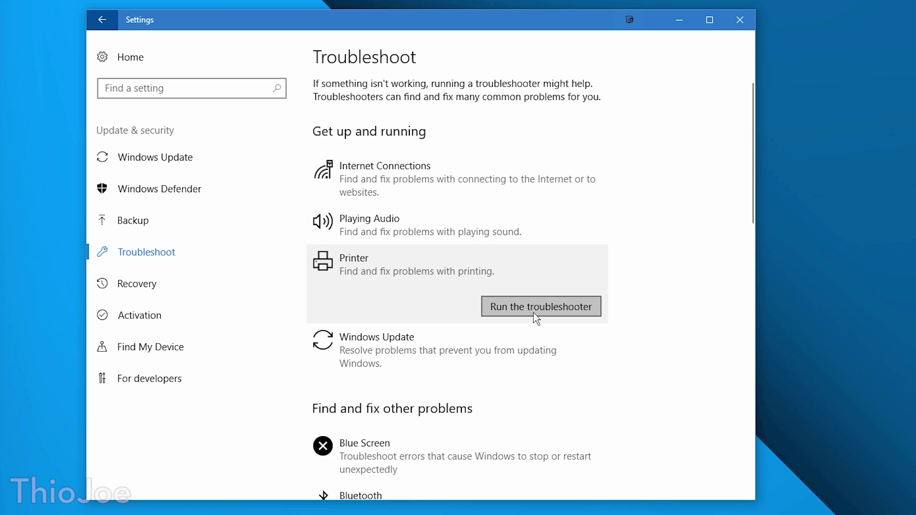
# Start the Printer troubleshooter with 'My printer is not listed', then cancel it.
pyautogui.click(536, 317)
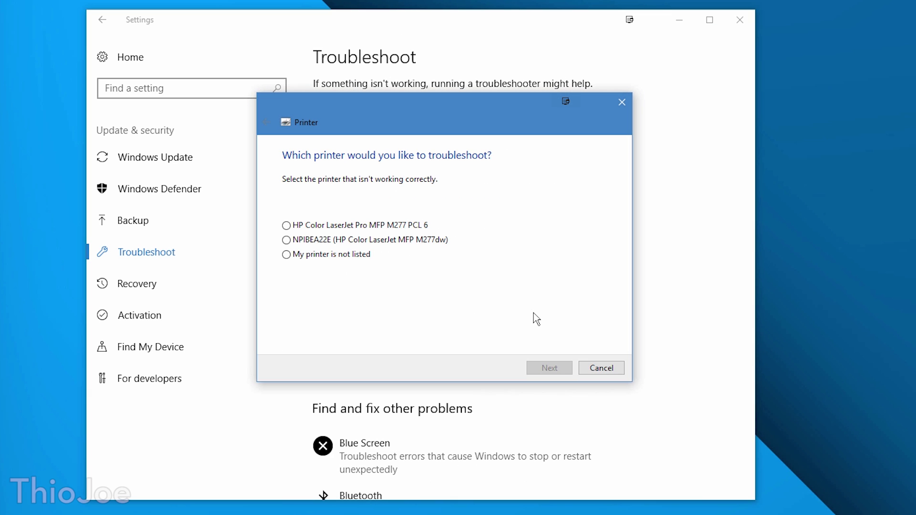
pyautogui.click(355, 256)
pyautogui.click(536, 369)
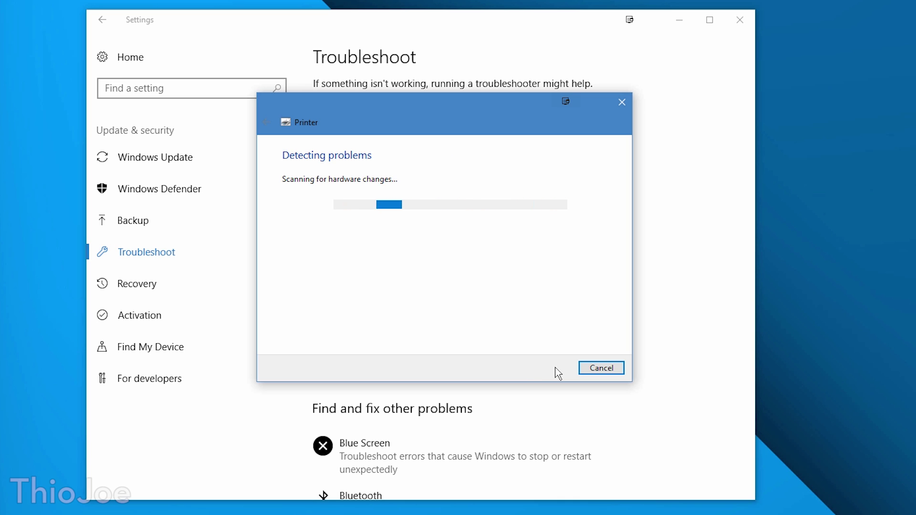
pyautogui.click(596, 370)
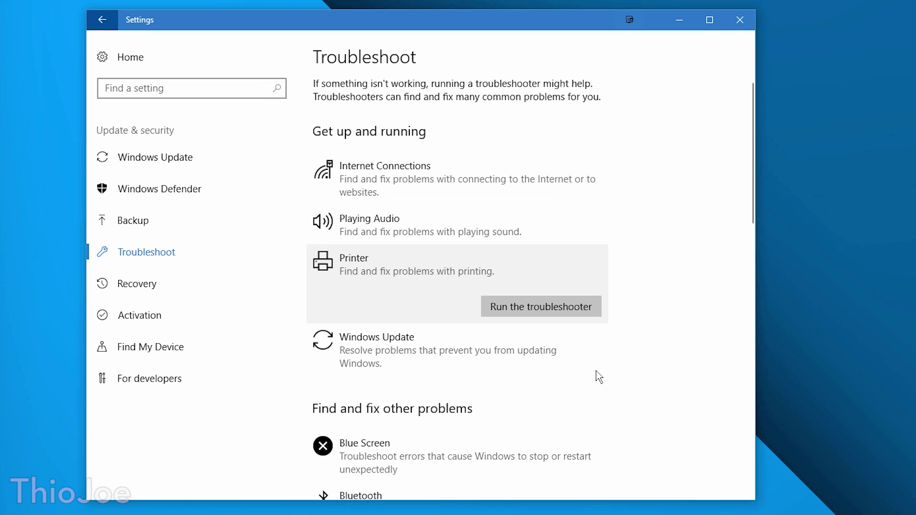
# Expand the Keyboard and Incoming Connections troubleshooter entries.
pyautogui.scroll(-7, 736, 268)
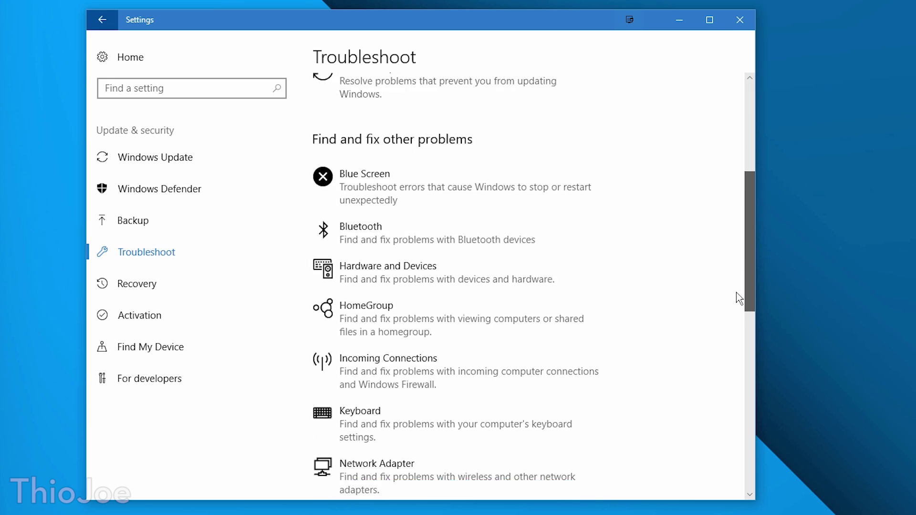
pyautogui.click(521, 260)
pyautogui.click(507, 155)
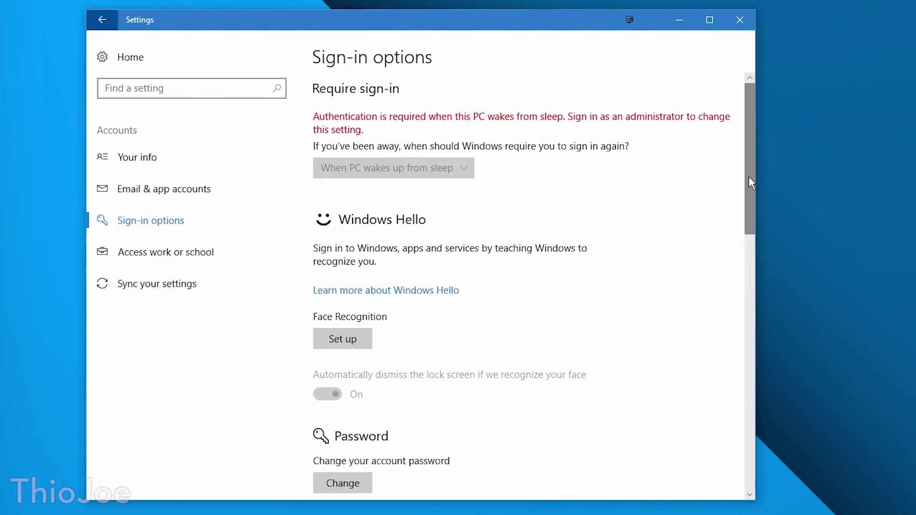
# Scroll the Sign-in options page down to the Dynamic lock checkbox.
pyautogui.moveTo(749, 177); pyautogui.dragTo(719, 371)
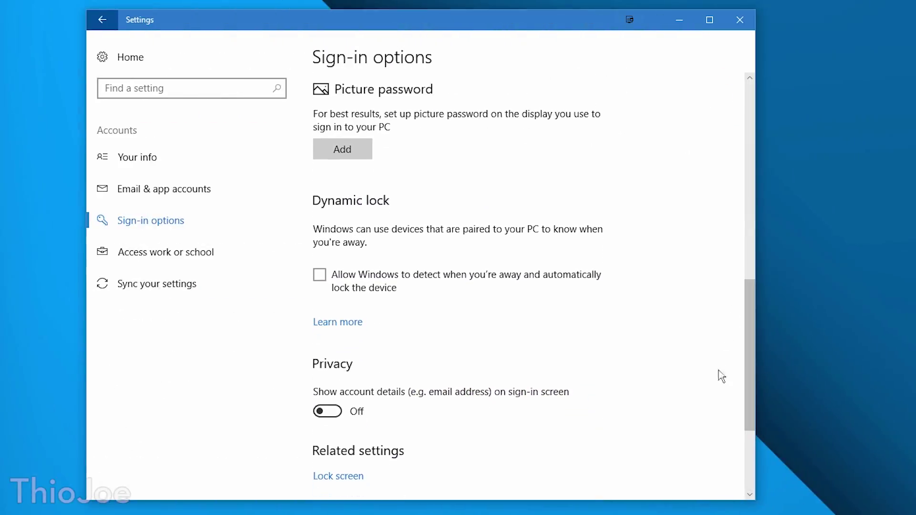